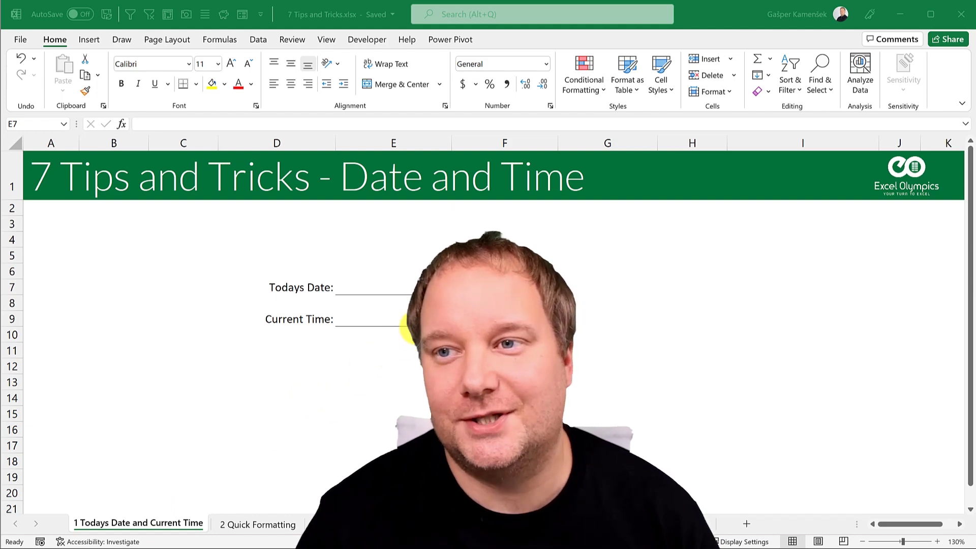
- Enter today's date, 10/2/2021, in E7 and the current time, 5:47 PM, in E9 as fixed values
{"action": "left_click", "coordinate": [403, 287]}
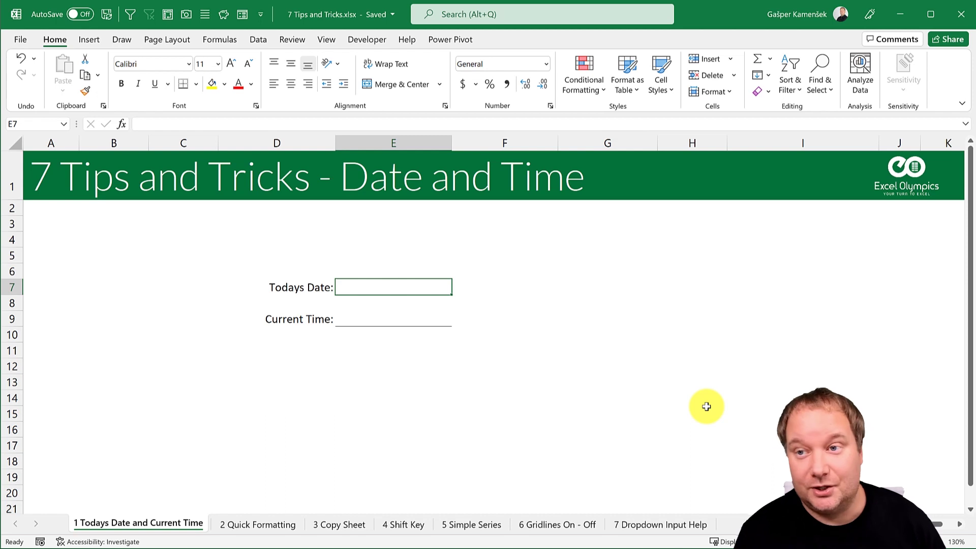
{"action": "key", "text": "ctrl+semicolon"}
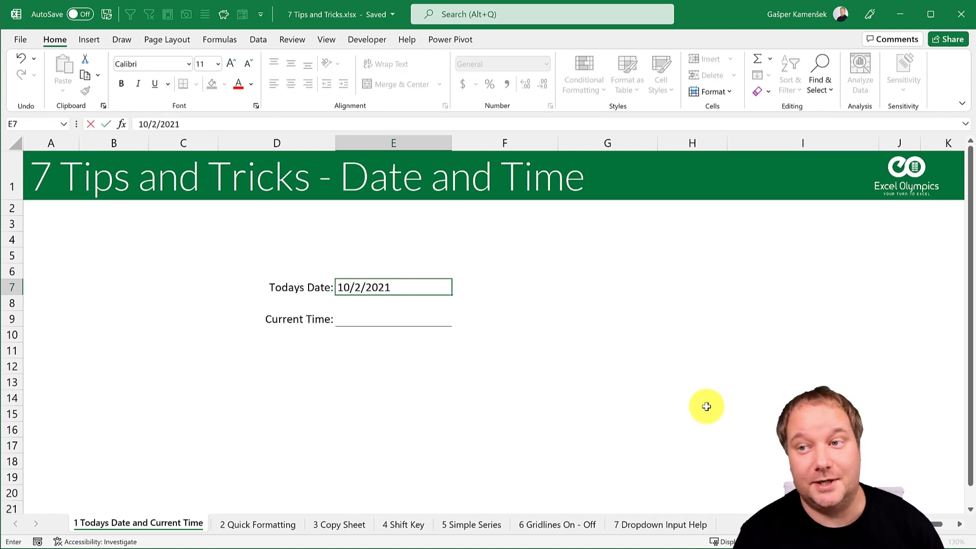
{"action": "key", "text": "Return"}
{"action": "key", "text": "Return"}
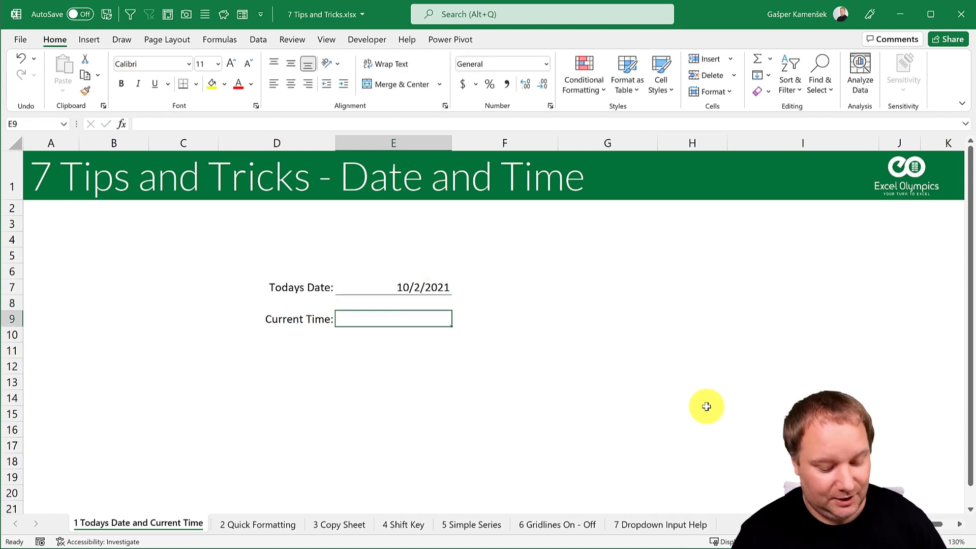
{"action": "key", "text": "ctrl+shift+semicolon"}
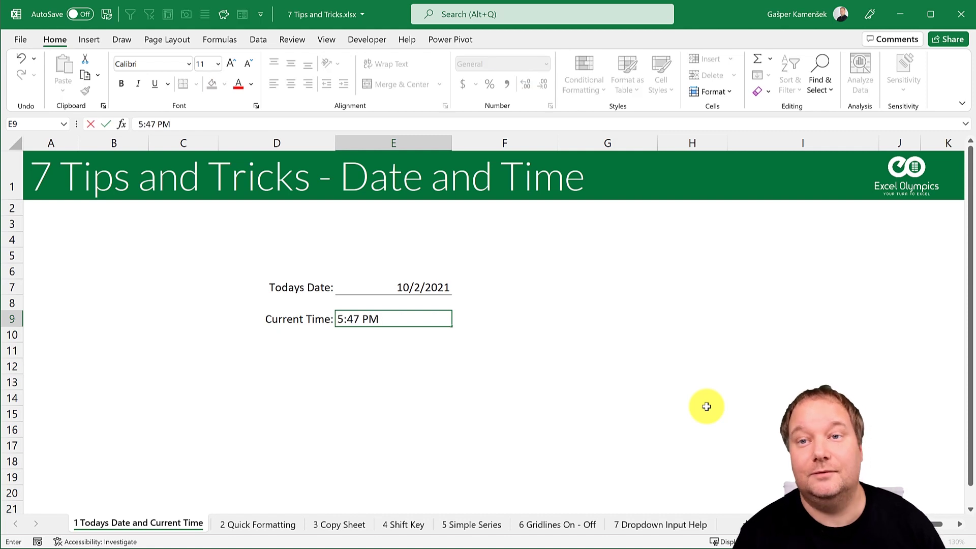
{"action": "key", "text": "Return"}
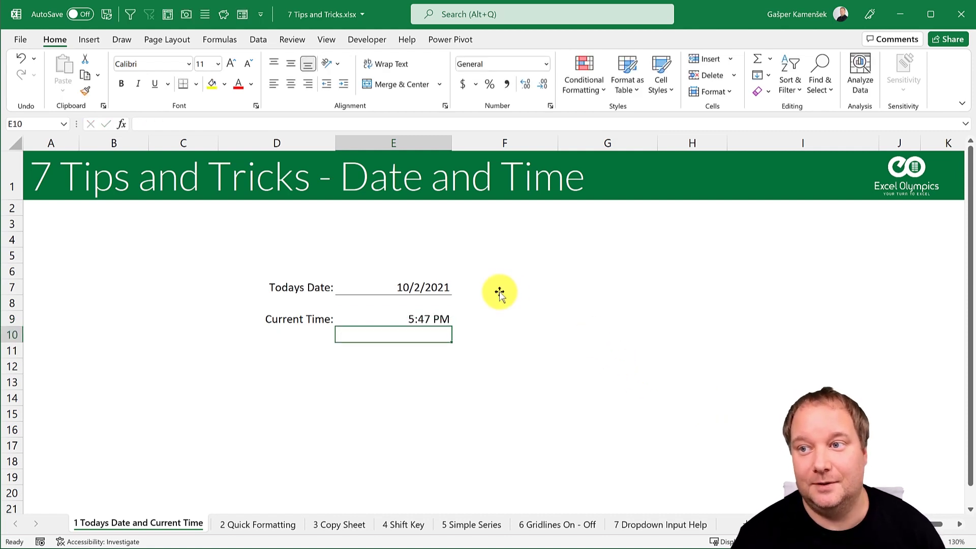
- Move the blank cover rectangle off the shortcut notes in F7 and F9, and review the notes beside the date and time
{"action": "left_click", "coordinate": [472, 313]}
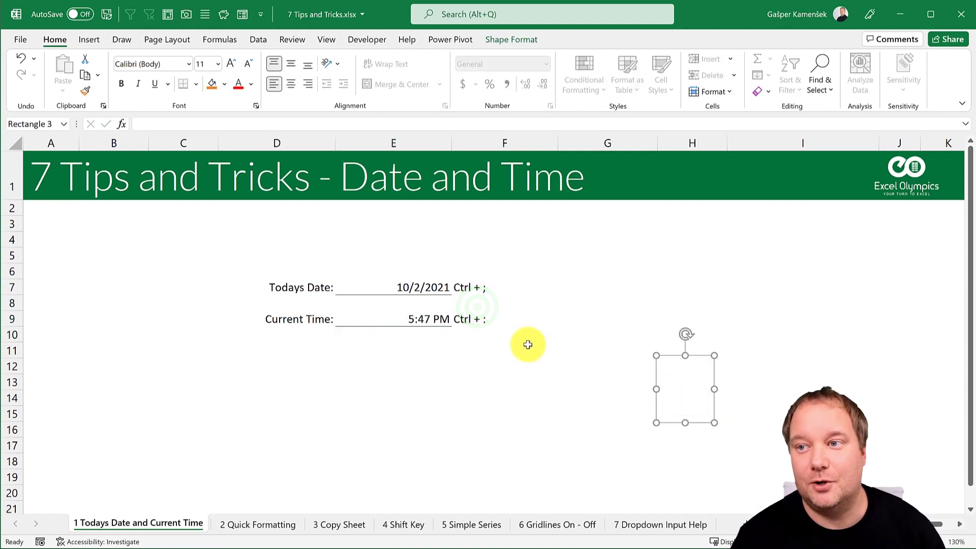
{"action": "left_click", "coordinate": [498, 290]}
{"action": "left_click", "coordinate": [507, 312]}
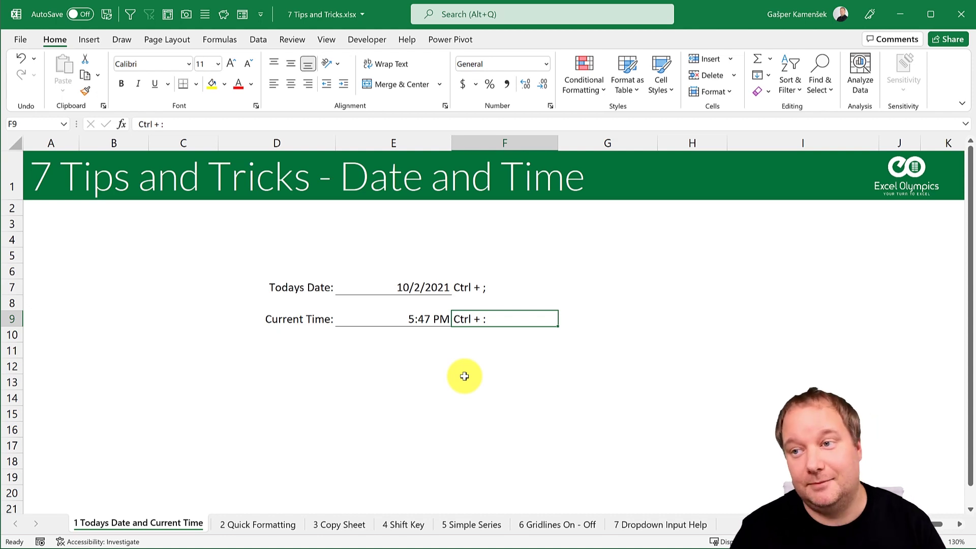
{"action": "left_click", "coordinate": [480, 286]}
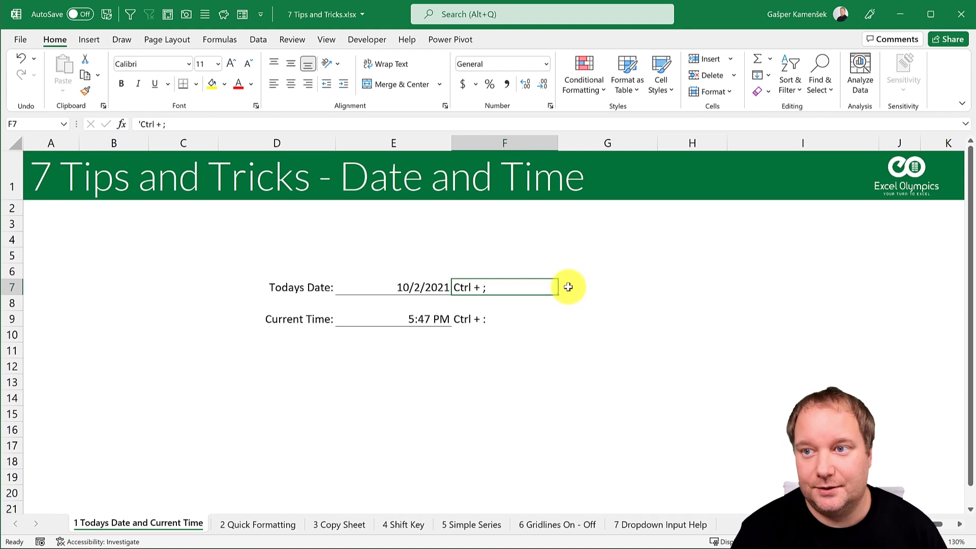
{"action": "left_click", "coordinate": [428, 324]}
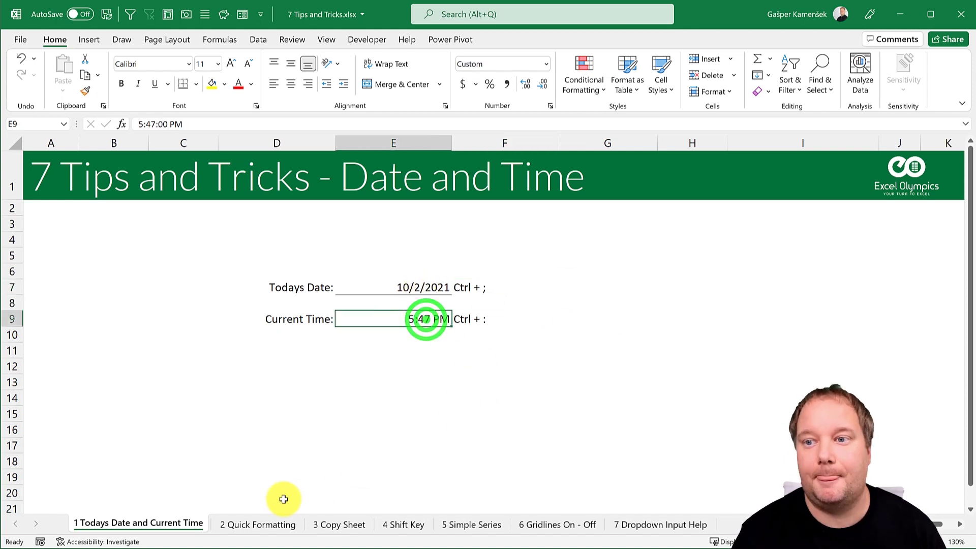
- On the 2 Quick Formatting sheet, apply the Currency format with two decimals to the value in E6
{"action": "left_click", "coordinate": [263, 524]}
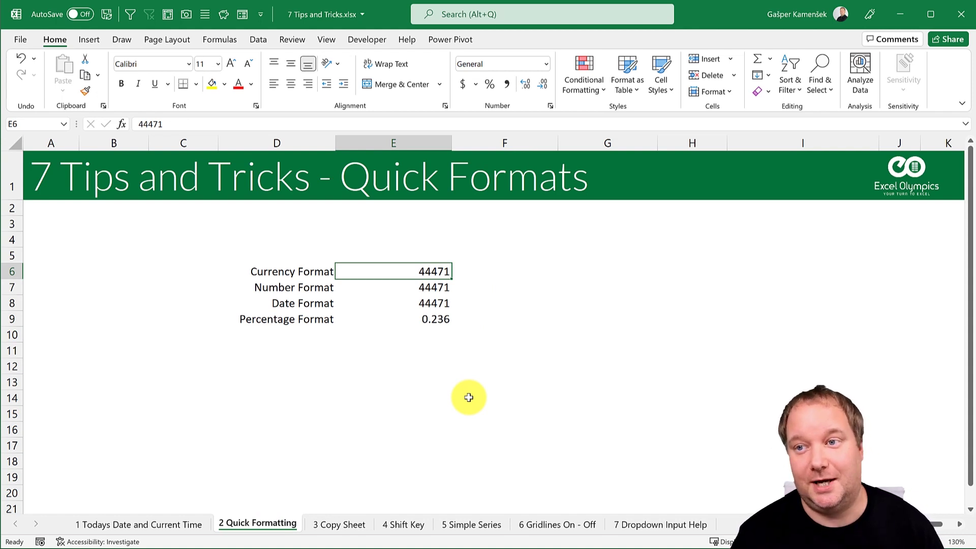
{"action": "left_click", "coordinate": [429, 271]}
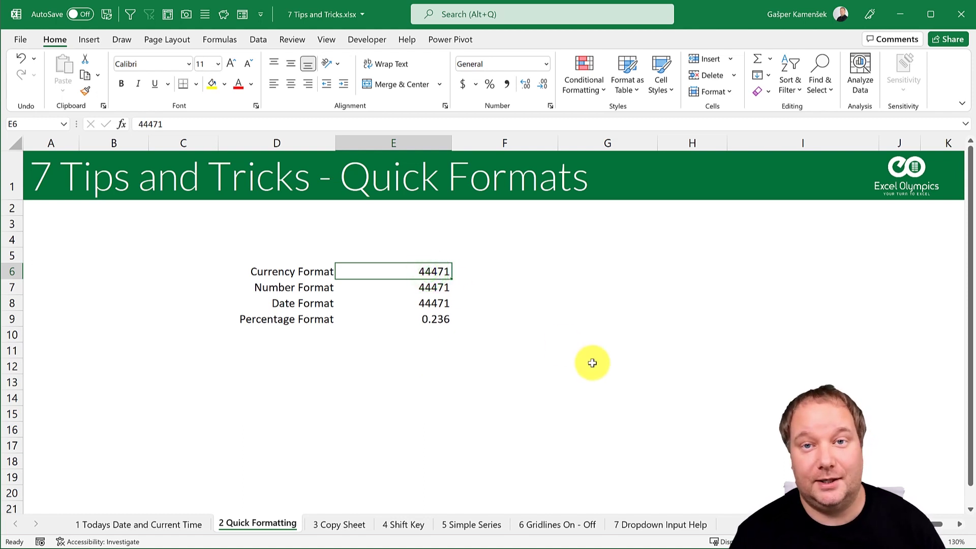
{"action": "key", "text": "ctrl+shift+4"}
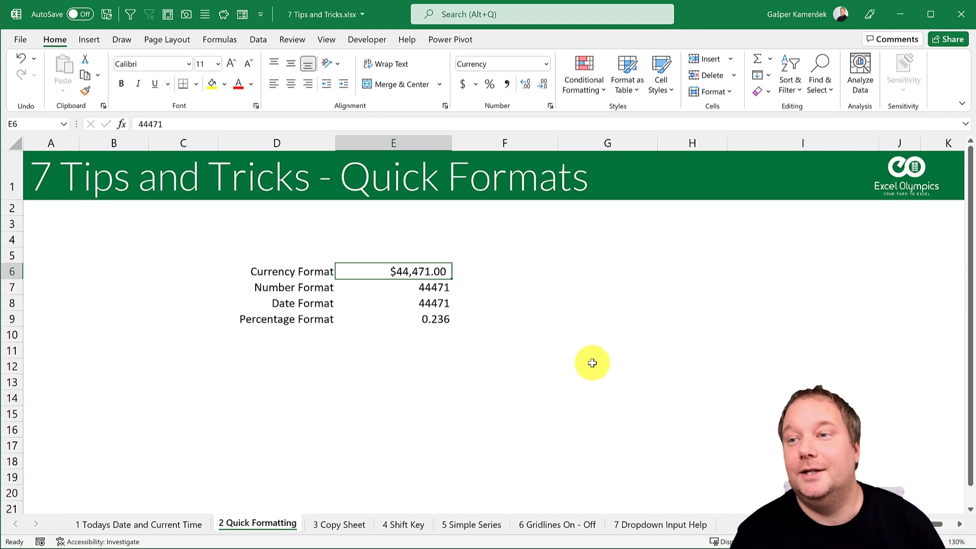
- Apply the Number format with thousands separator and two decimals to E7, and reset the cell to General
{"action": "key", "text": "Down"}
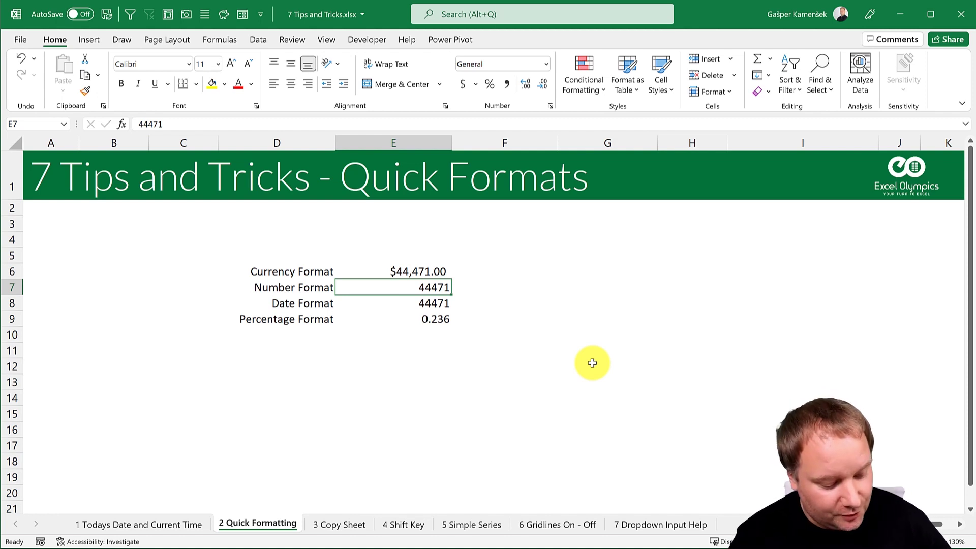
{"action": "key", "text": "ctrl+shift+1"}
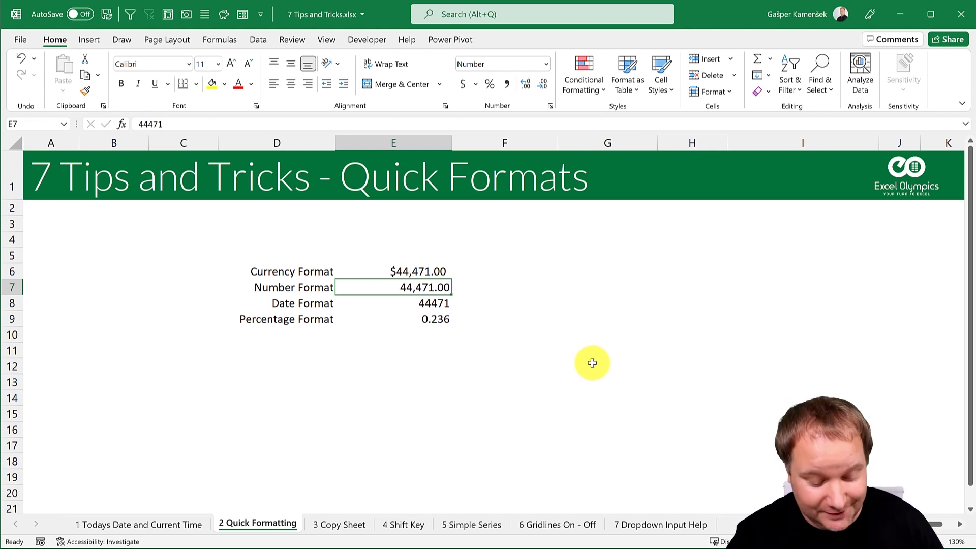
{"action": "key", "text": "ctrl+shift+grave"}
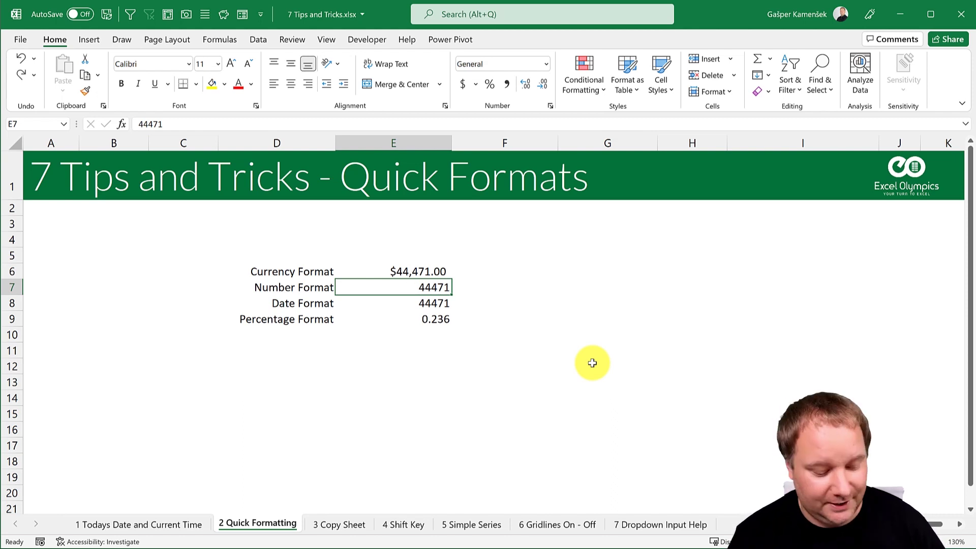
- Set E7 to the Number category with 2 decimal places and the 1000 separator in Format Cells, and clear that format again
{"action": "key", "text": "ctrl+1"}
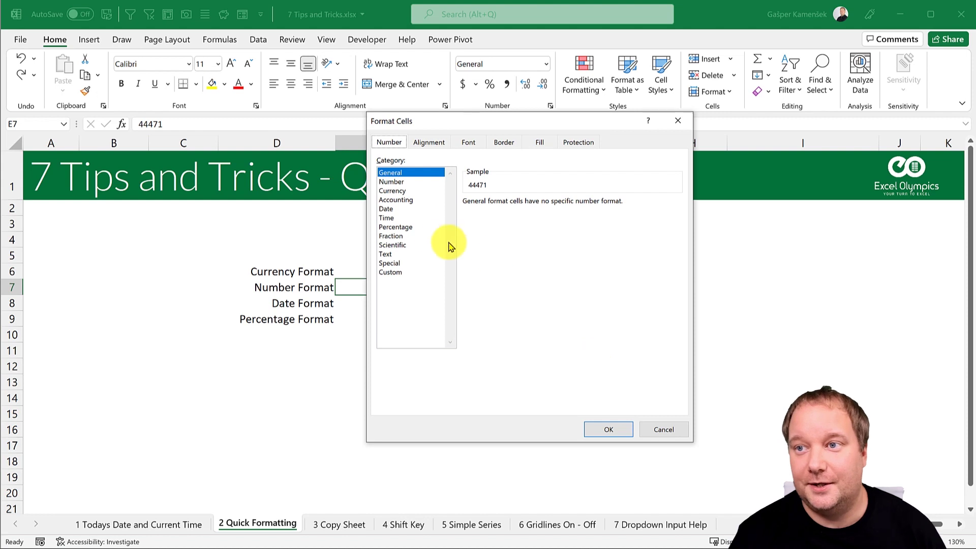
{"action": "left_click", "coordinate": [399, 182]}
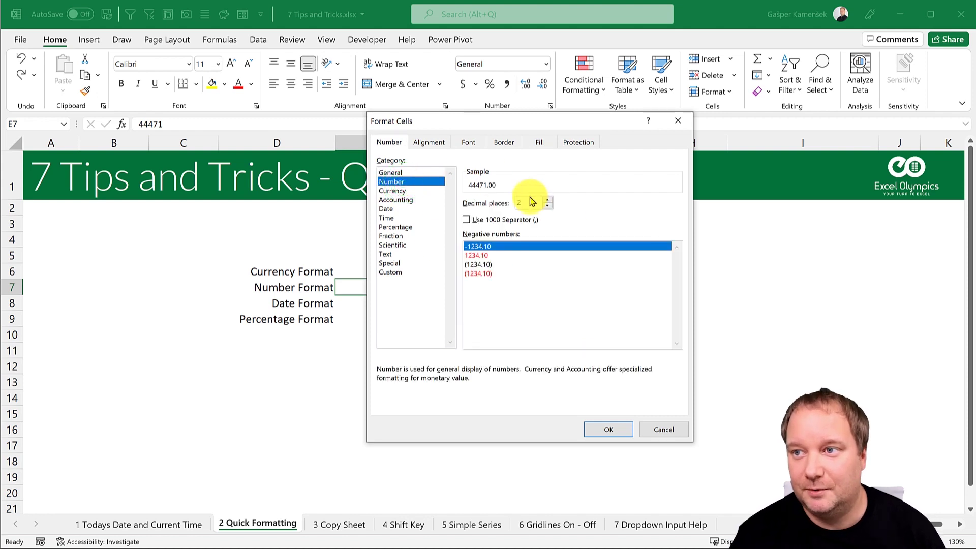
{"action": "left_click", "coordinate": [466, 220]}
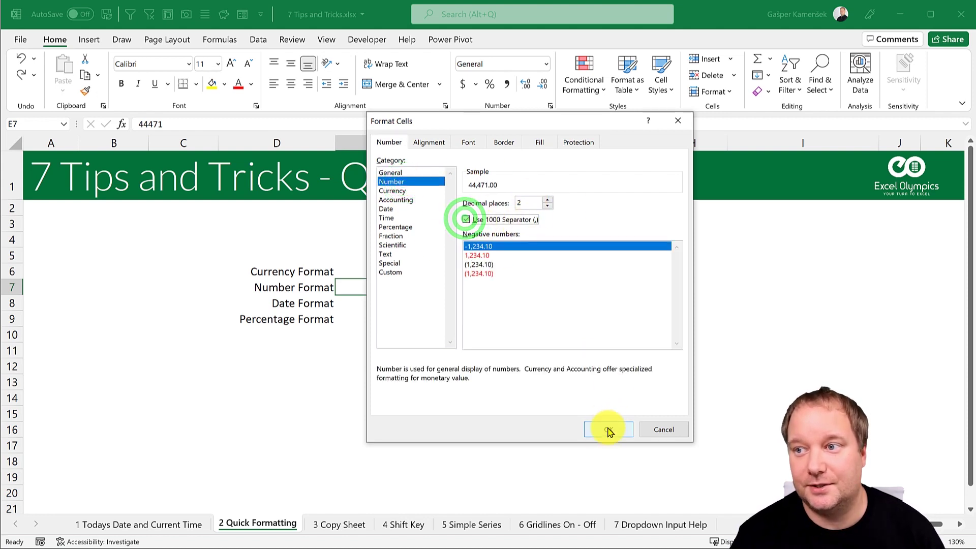
{"action": "left_click", "coordinate": [608, 430]}
{"action": "key", "text": "ctrl+shift+asciitilde"}
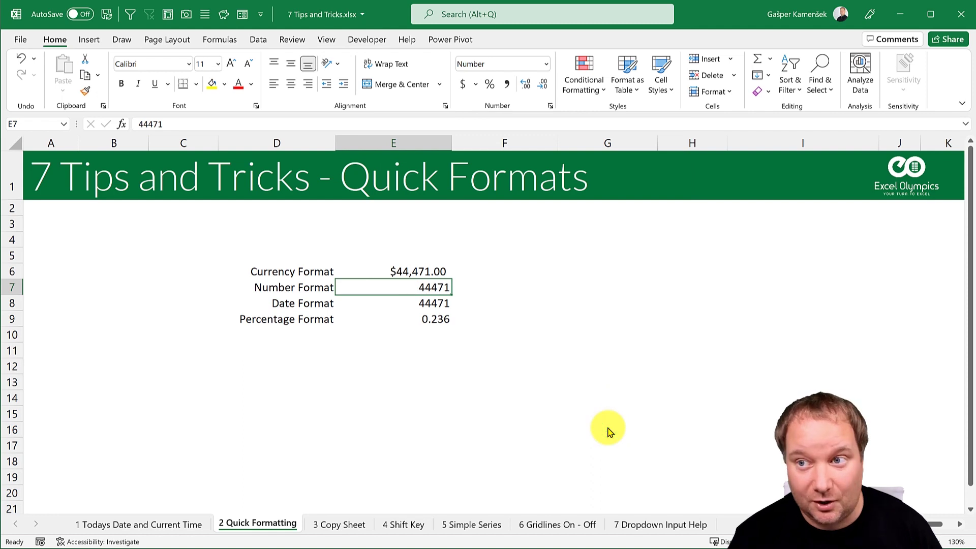
- Apply the Number format with thousands separator to E7 and the day-month-year date format to E8
{"action": "key", "text": "ctrl+shift+exclam"}
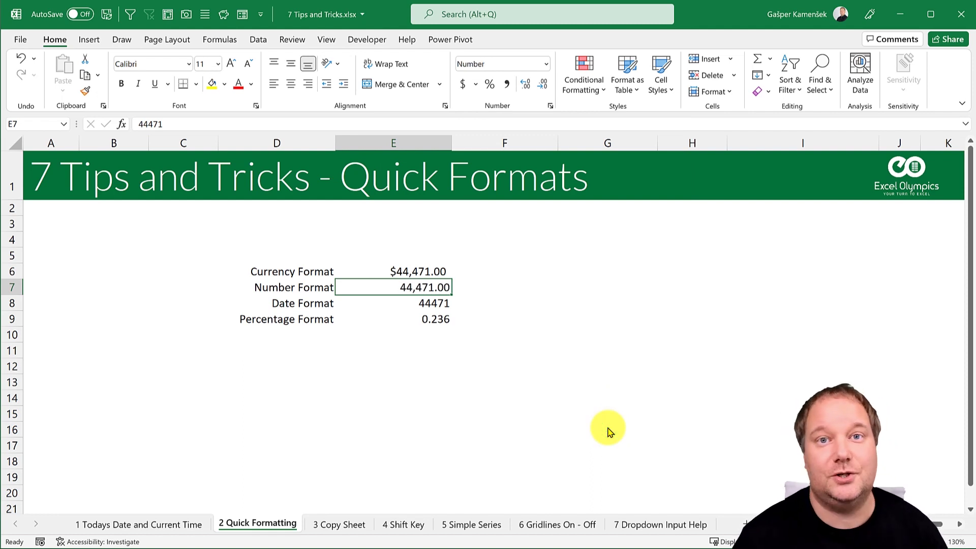
{"action": "left_click", "coordinate": [440, 303]}
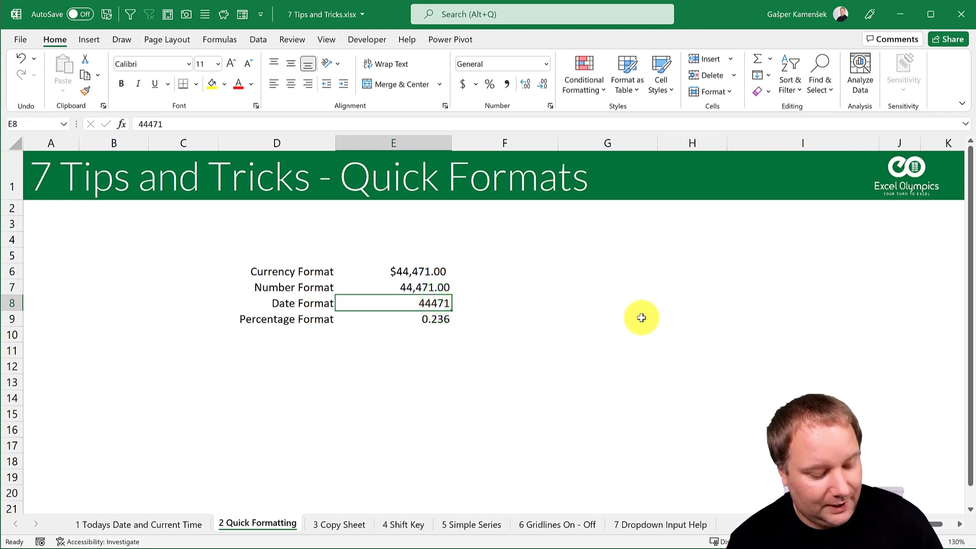
{"action": "key", "text": "ctrl+shift+numbersign"}
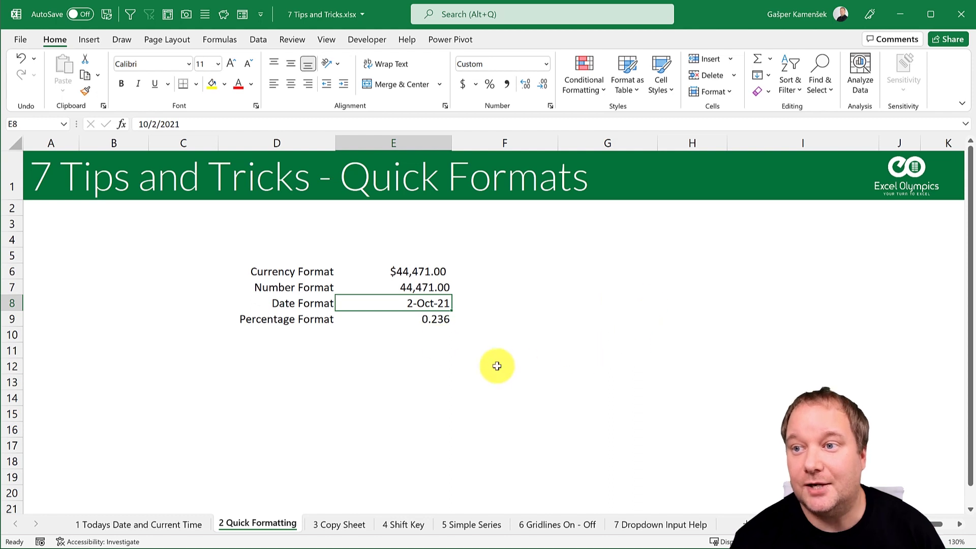
- Apply the Percentage format without decimals to the value in E9
{"action": "left_click", "coordinate": [421, 319]}
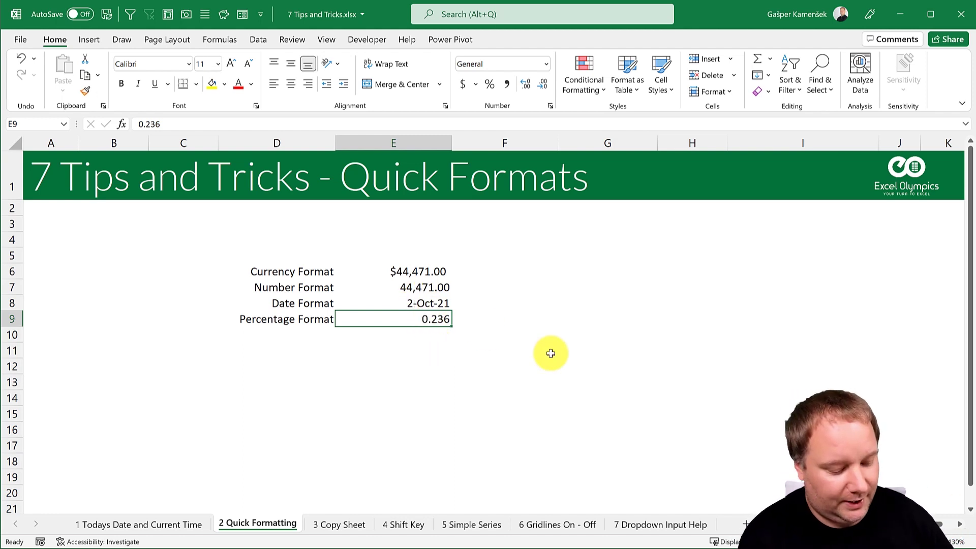
{"action": "key", "text": "ctrl+shift+5"}
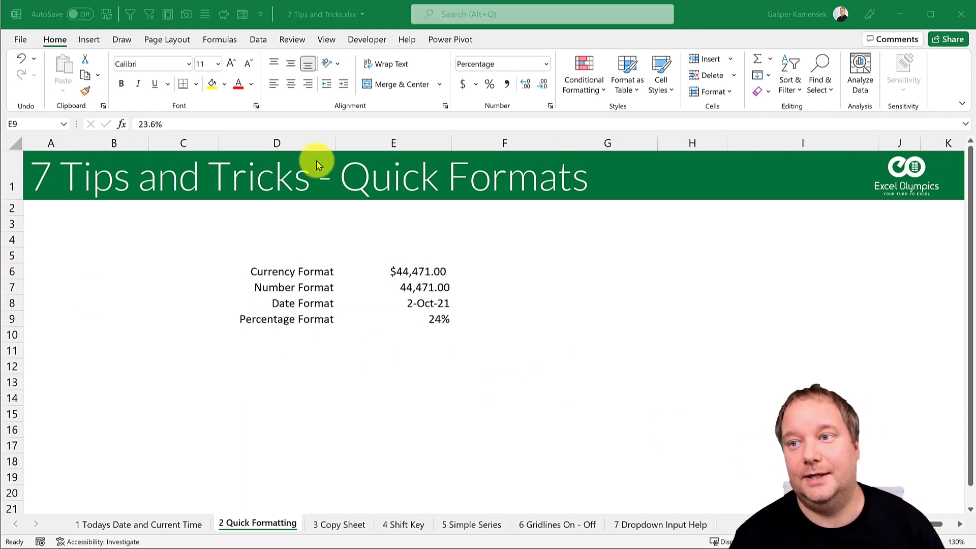
- Try the two-decimal Percentage number format on E9, and return the cell to a whole percentage
{"action": "left_click", "coordinate": [422, 322]}
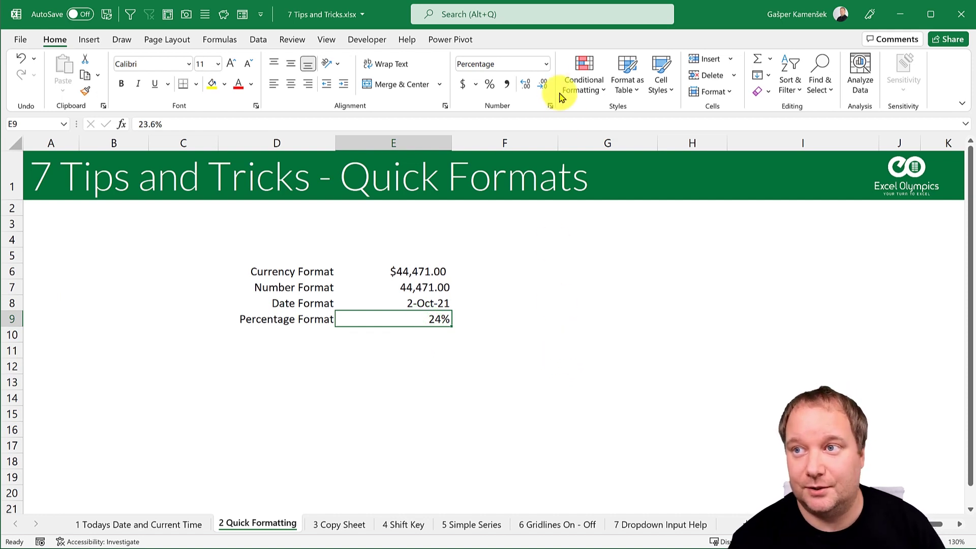
{"action": "left_click", "coordinate": [547, 64]}
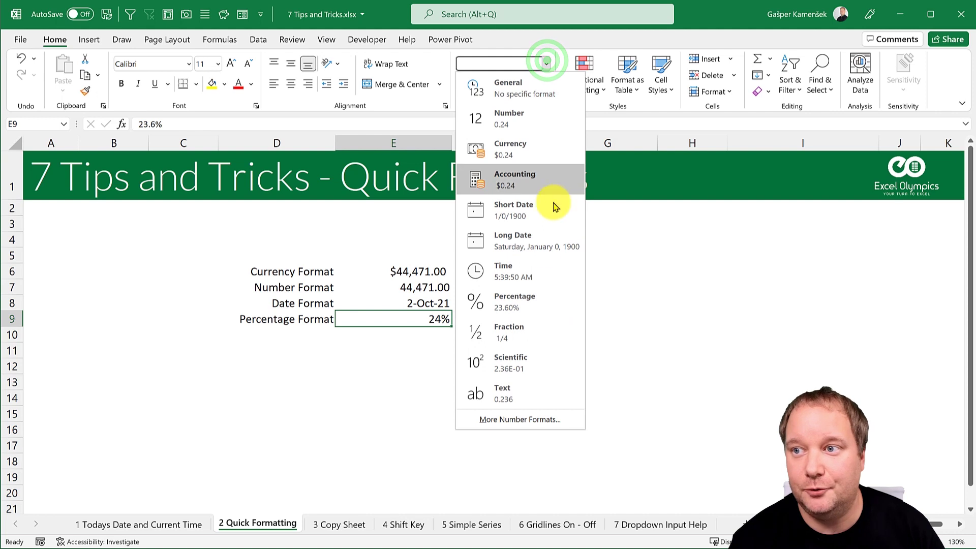
{"action": "left_click", "coordinate": [517, 308]}
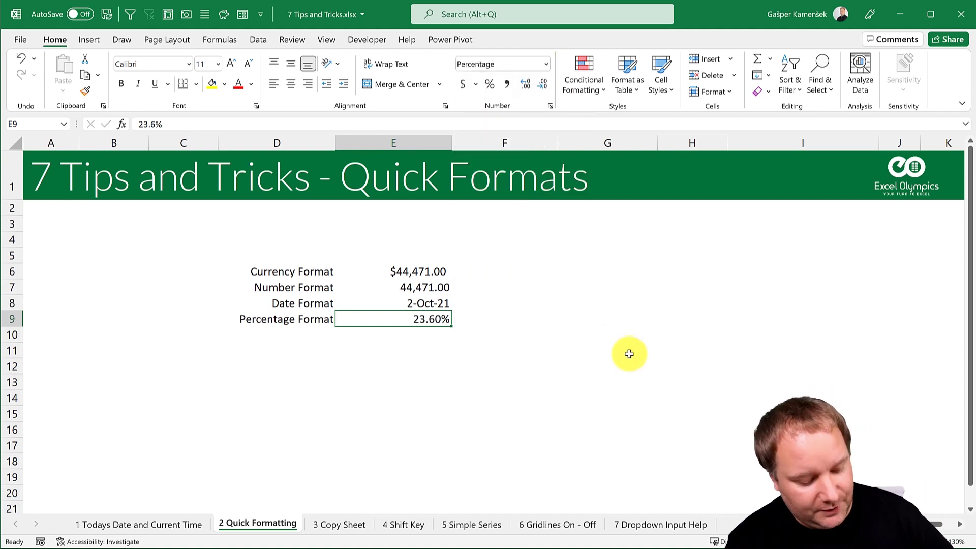
{"action": "key", "text": "ctrl+shift+5"}
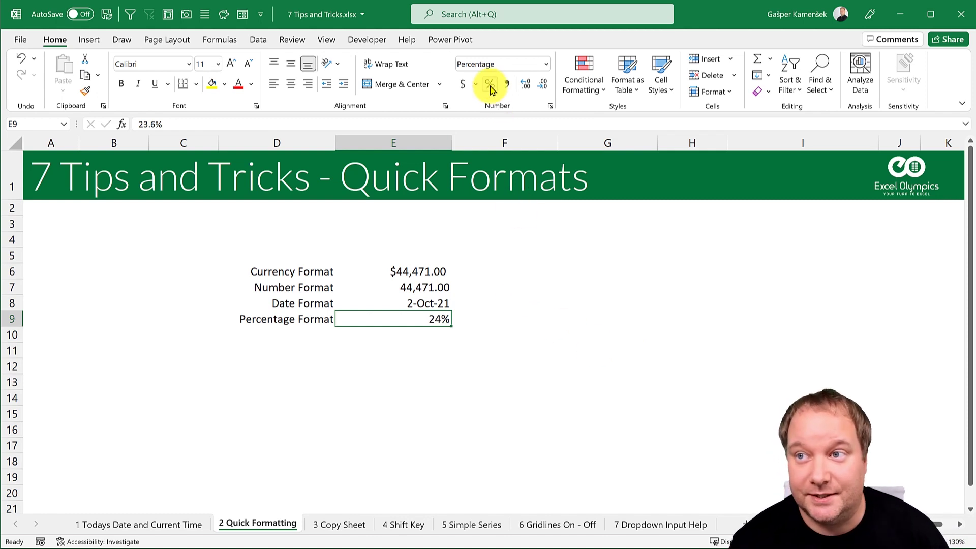
- Give E9 the two-decimal Percentage format once more, and replace it with Percent Style without decimals
{"action": "left_click", "coordinate": [546, 63]}
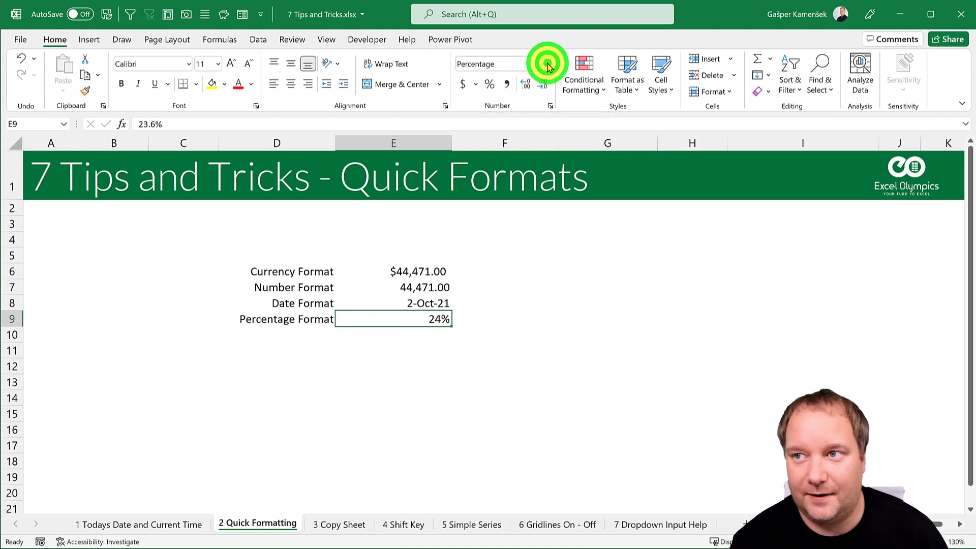
{"action": "left_click", "coordinate": [540, 295]}
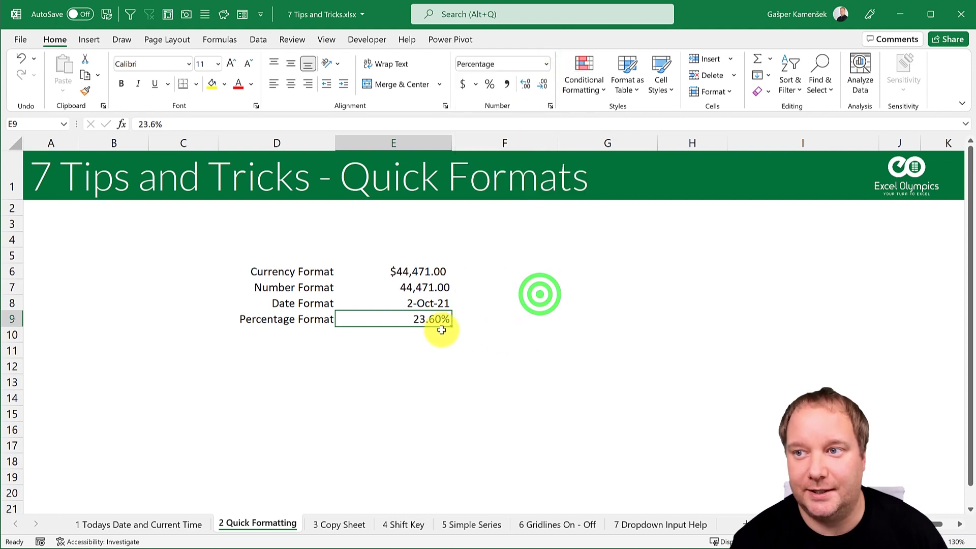
{"action": "left_click", "coordinate": [496, 87]}
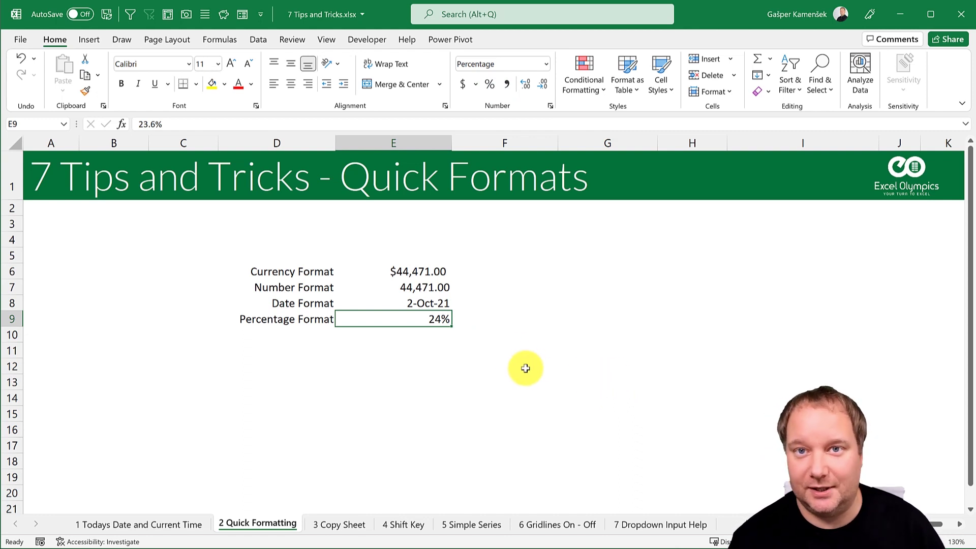
- Move the blank cover rectangle off the shortcut notes in F6:F9, and review the currency, number and date notes
{"action": "left_click_drag", "start_coordinate": [516, 295], "coordinate": [758, 375]}
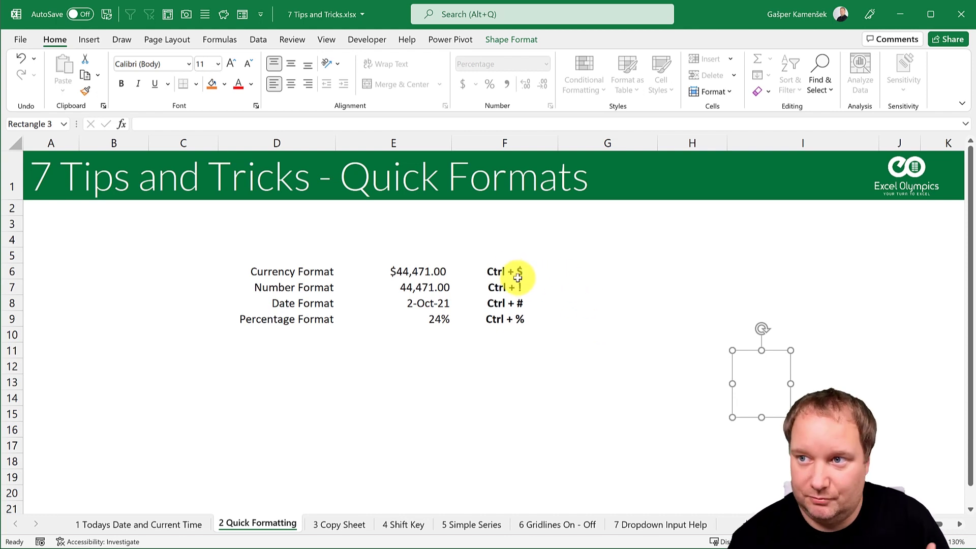
{"action": "left_click", "coordinate": [498, 271]}
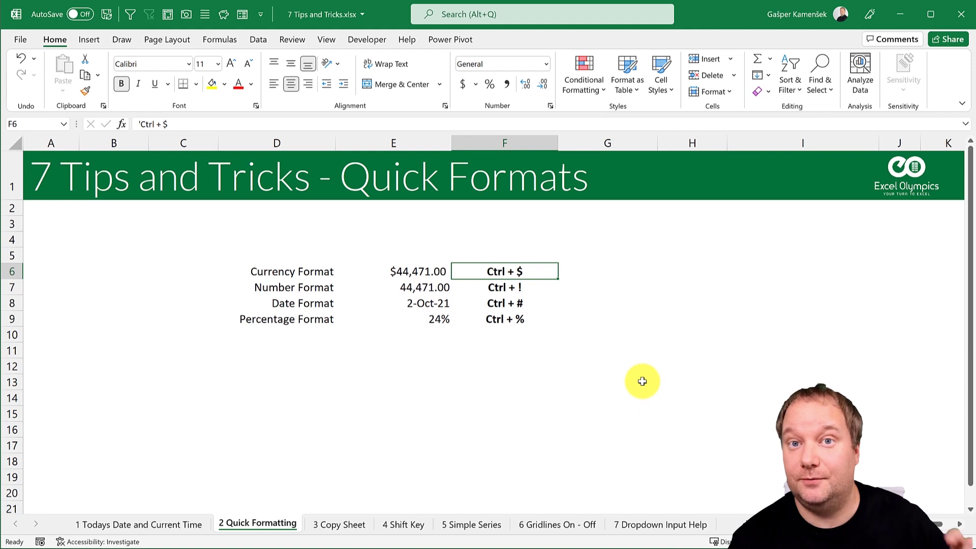
{"action": "left_click", "coordinate": [523, 286]}
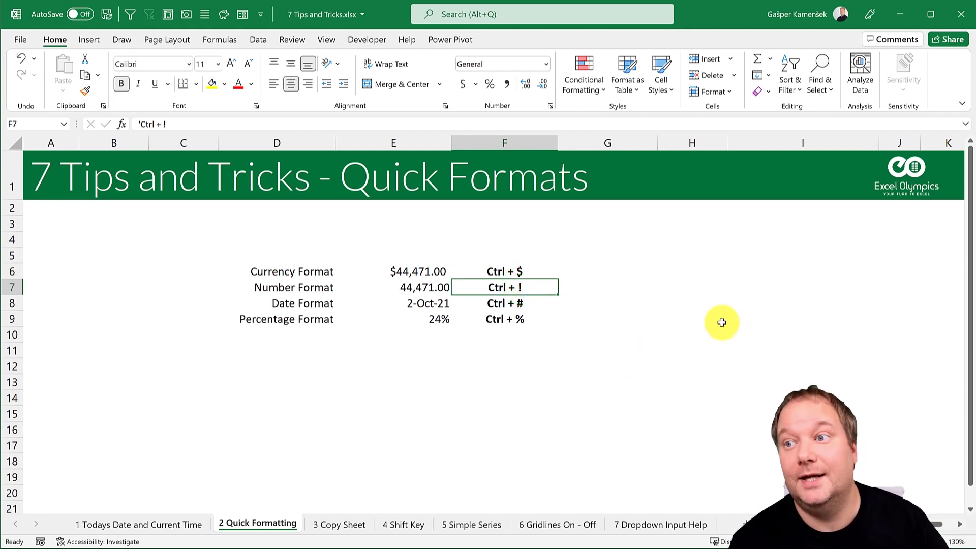
{"action": "left_click", "coordinate": [547, 301]}
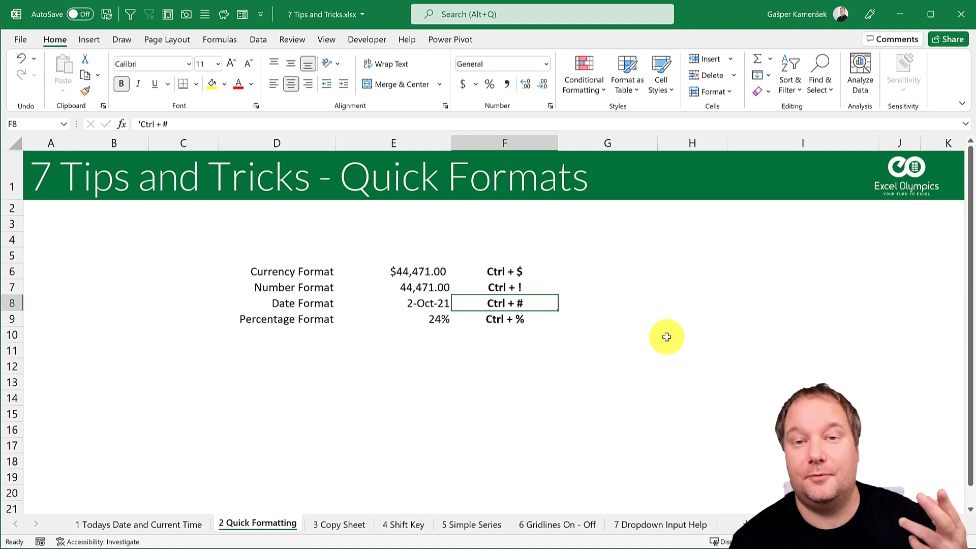
- Review the percentage note in F9, and examine the B4:F14 data and the whole worksheet on 3 Copy Sheet
{"action": "left_click", "coordinate": [536, 320]}
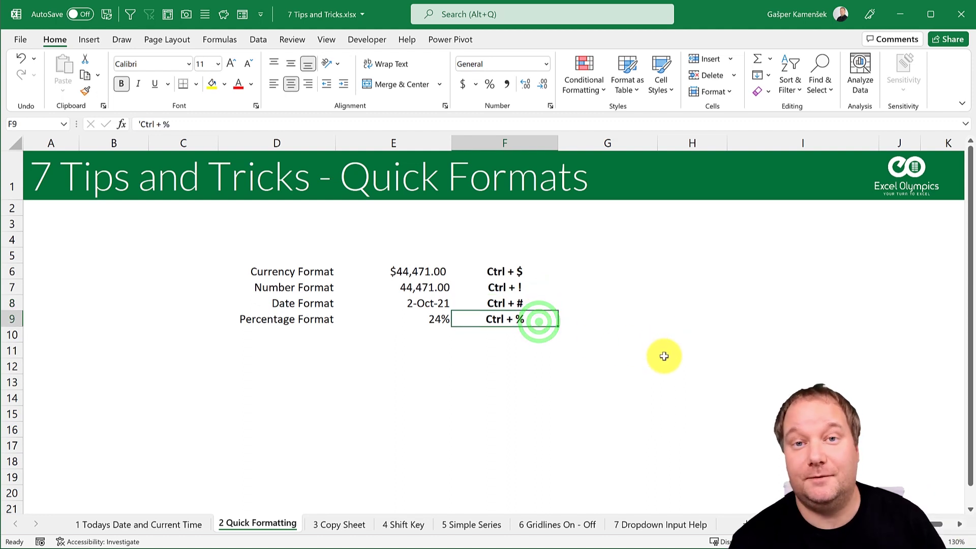
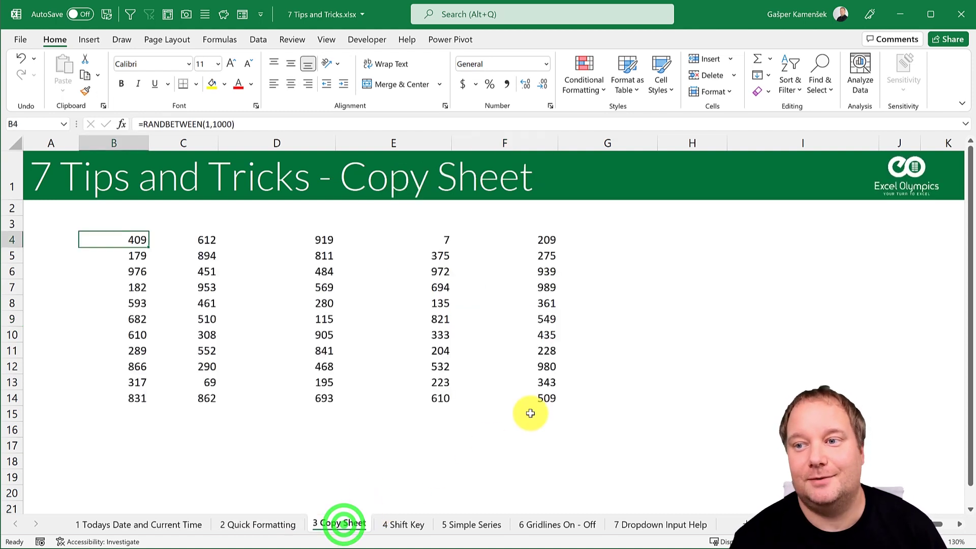
{"action": "left_click_drag", "start_coordinate": [126, 235], "coordinate": [505, 399]}
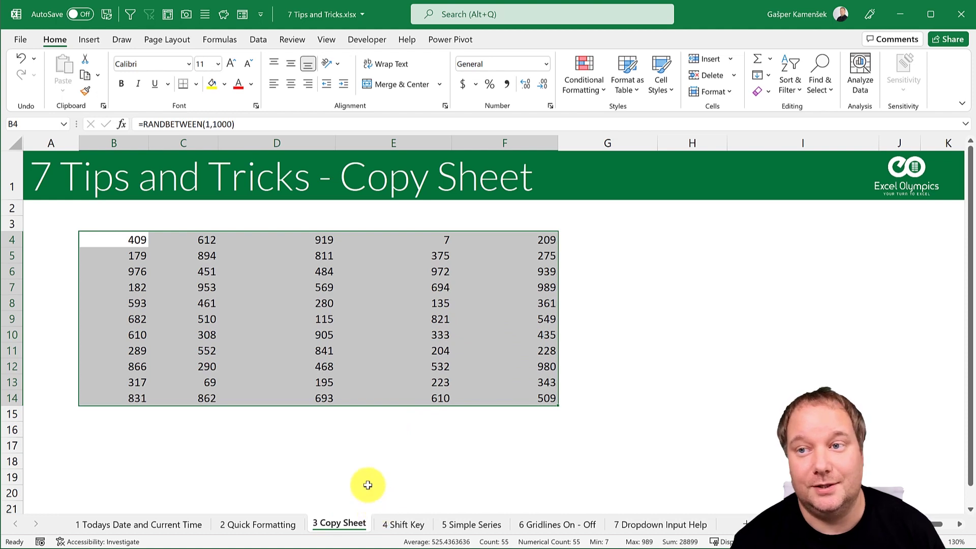
{"action": "left_click", "coordinate": [126, 239]}
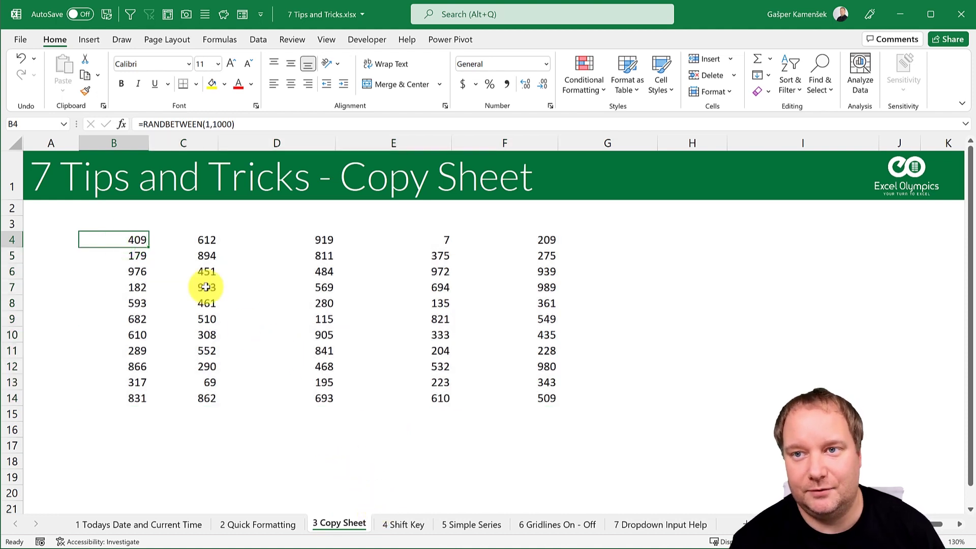
{"action": "left_click", "coordinate": [16, 146]}
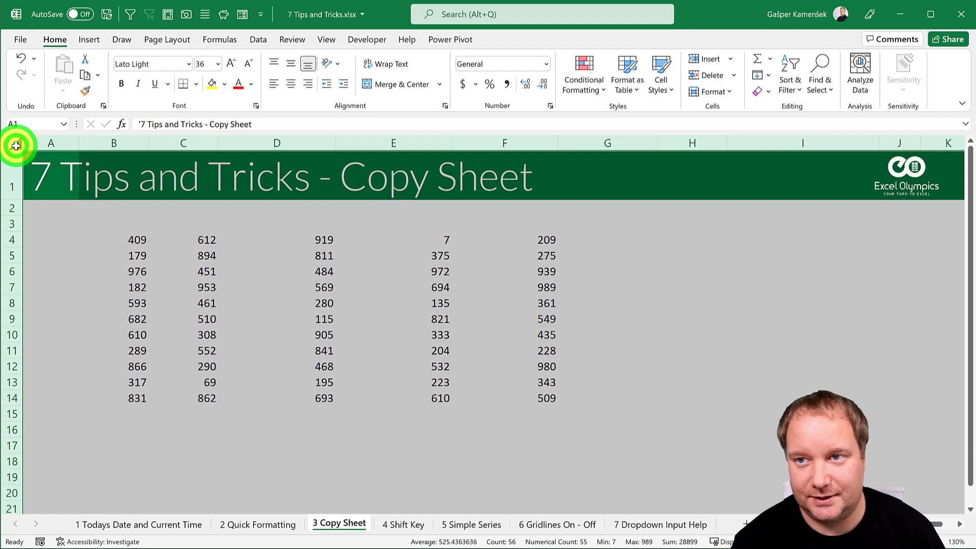
{"action": "left_click", "coordinate": [324, 293]}
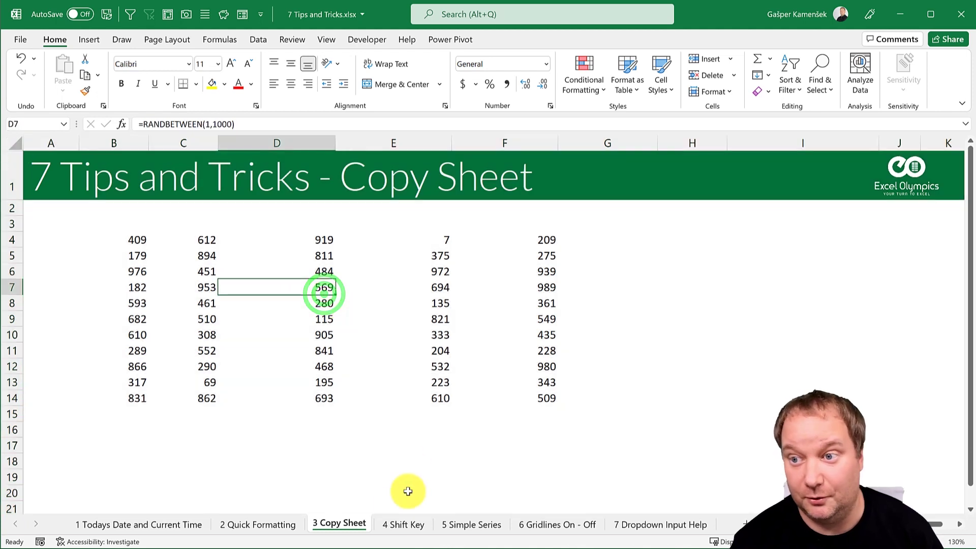
{"action": "right_click", "coordinate": [346, 525]}
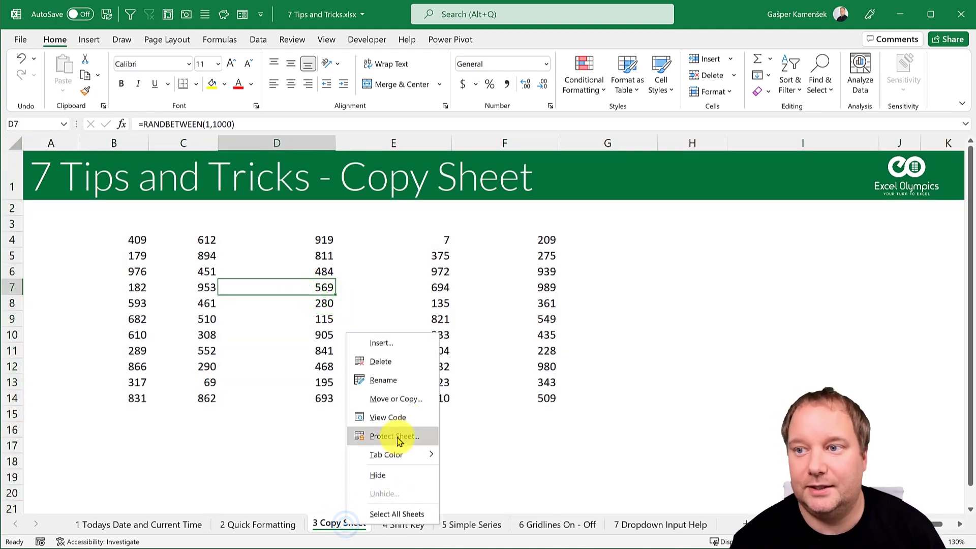
{"action": "left_click", "coordinate": [407, 398]}
{"action": "left_click", "coordinate": [490, 496]}
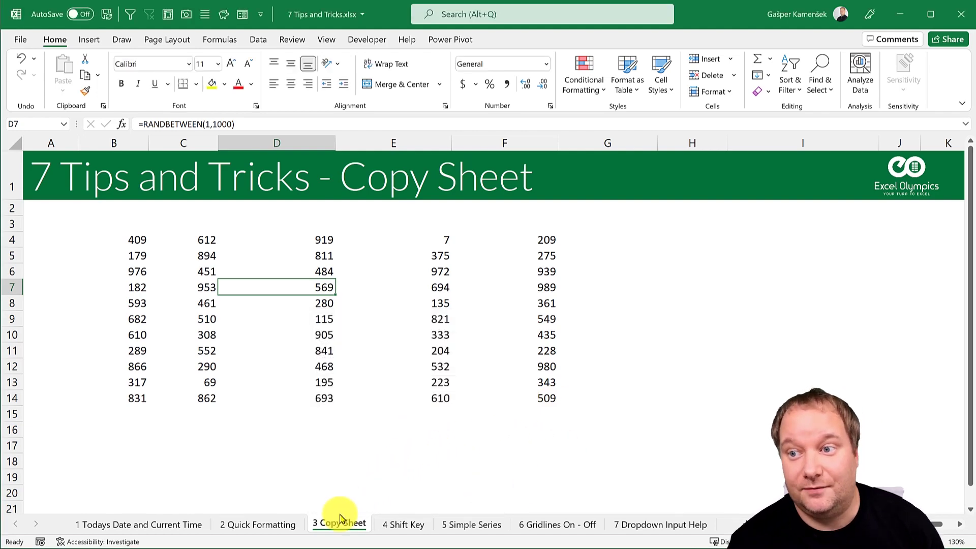
- Duplicate the 3 Copy Sheet worksheet directly before 4 Shift Key, and compare the copy's B4:F14 data with the original
{"action": "left_click_drag", "start_coordinate": [335, 529], "coordinate": [381, 525]}
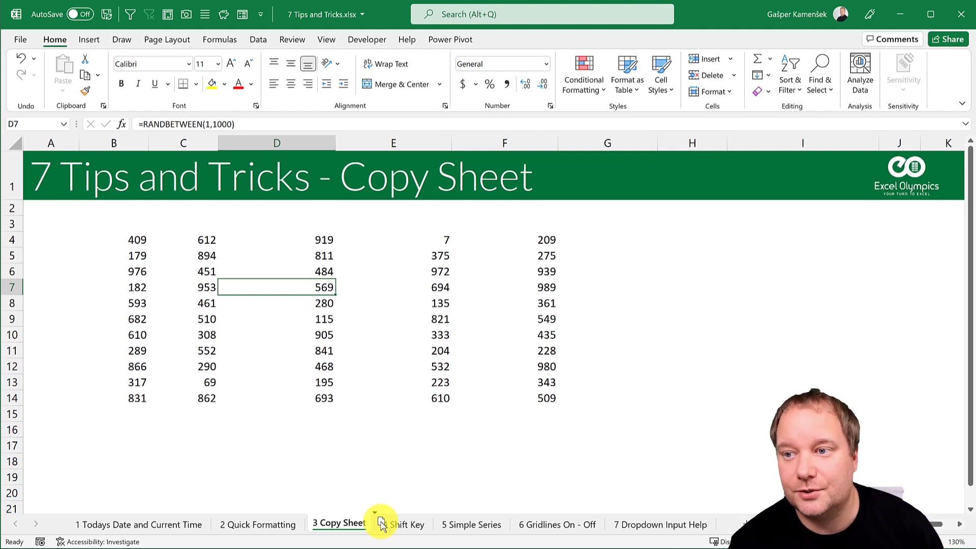
{"action": "left_click_drag", "start_coordinate": [382, 524], "coordinate": [382, 525]}
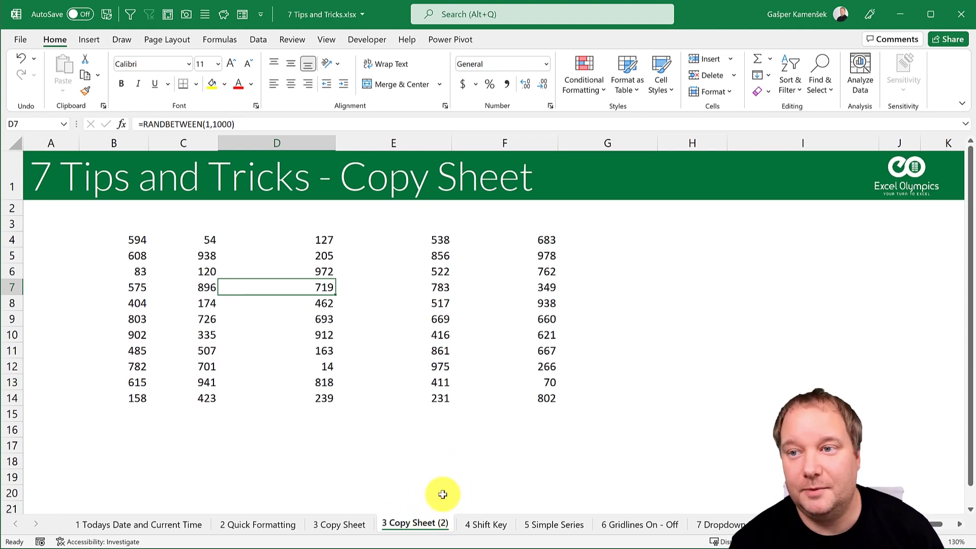
{"action": "left_click_drag", "start_coordinate": [133, 238], "coordinate": [508, 394]}
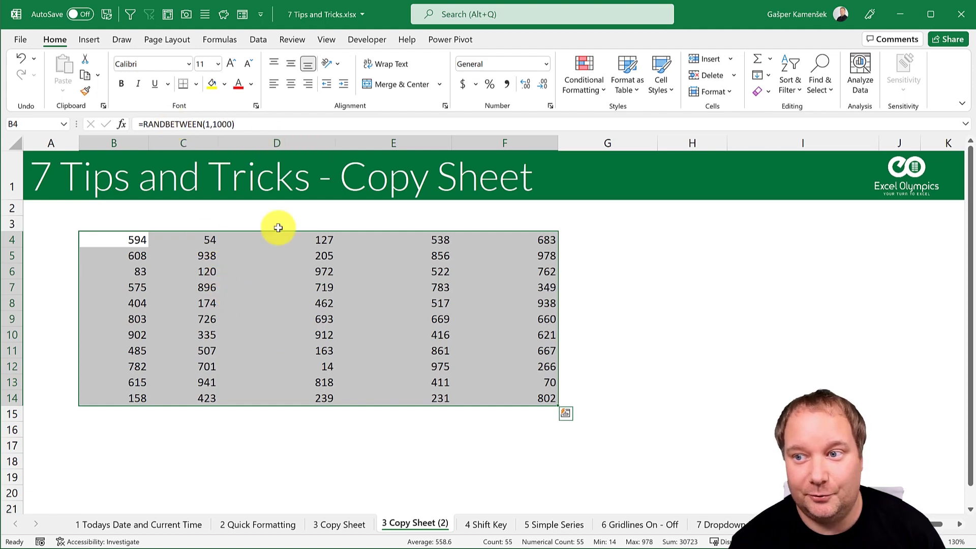
{"action": "left_click", "coordinate": [340, 524]}
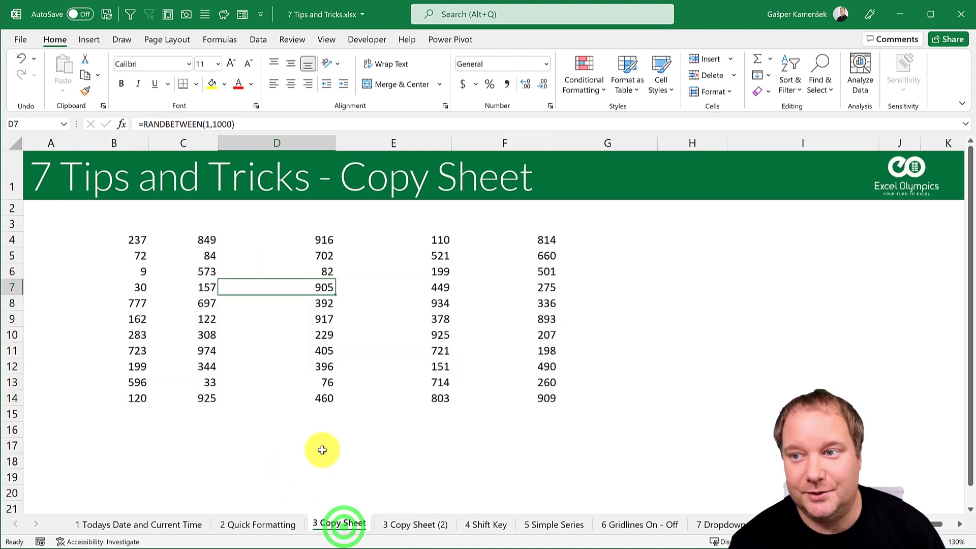
{"action": "left_click", "coordinate": [415, 523]}
{"action": "left_click", "coordinate": [311, 310]}
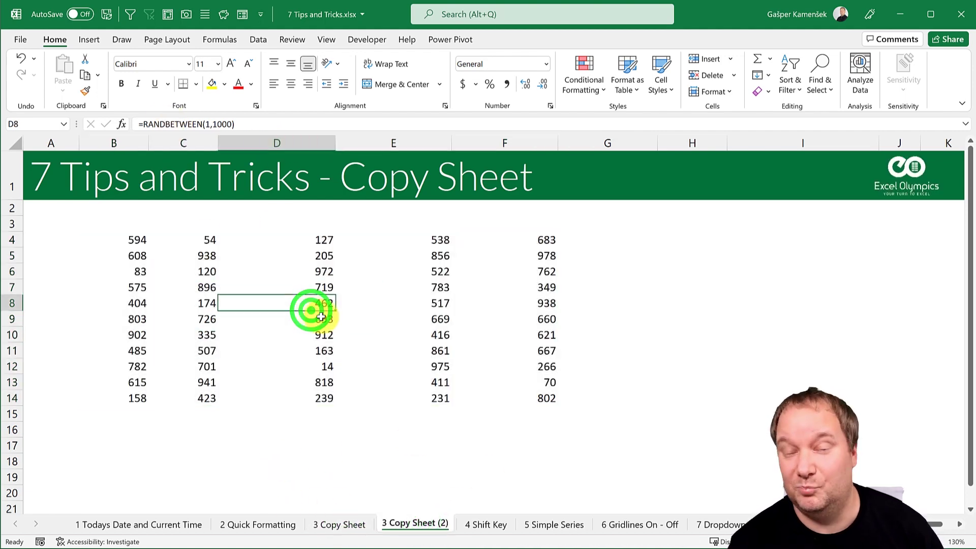
- Open the 4 Shift Key sheet and examine the plain range B4:E8 and the table in G4:J8
{"action": "left_click", "coordinate": [484, 525]}
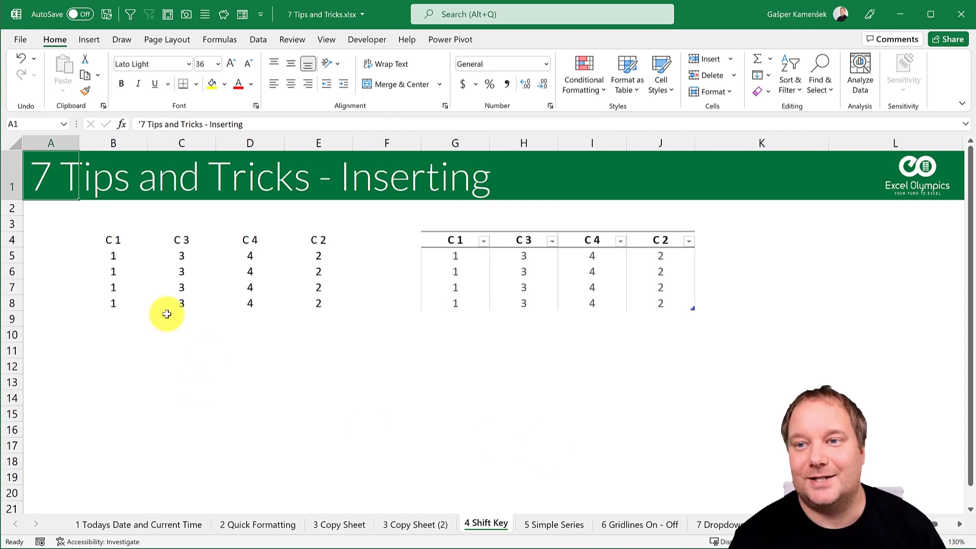
{"action": "left_click_drag", "start_coordinate": [109, 240], "coordinate": [312, 303]}
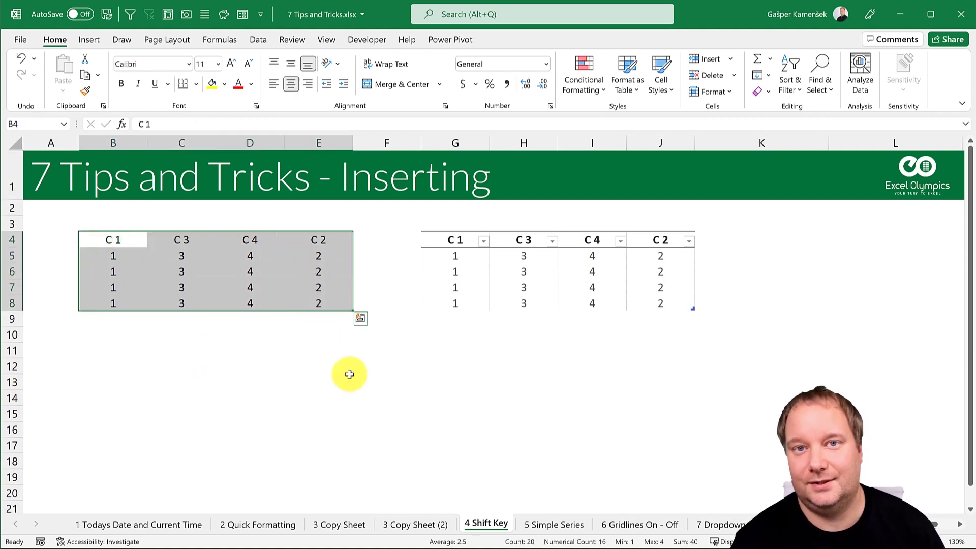
{"action": "left_click", "coordinate": [455, 240]}
{"action": "left_click_drag", "start_coordinate": [539, 243], "coordinate": [647, 303]}
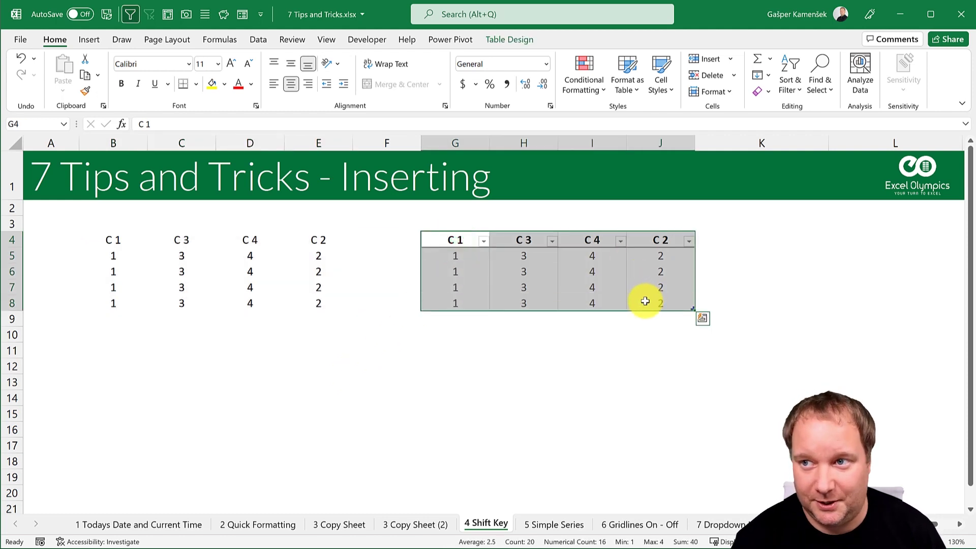
{"action": "left_click_drag", "start_coordinate": [113, 241], "coordinate": [318, 303]}
{"action": "left_click_drag", "start_coordinate": [455, 241], "coordinate": [651, 301]}
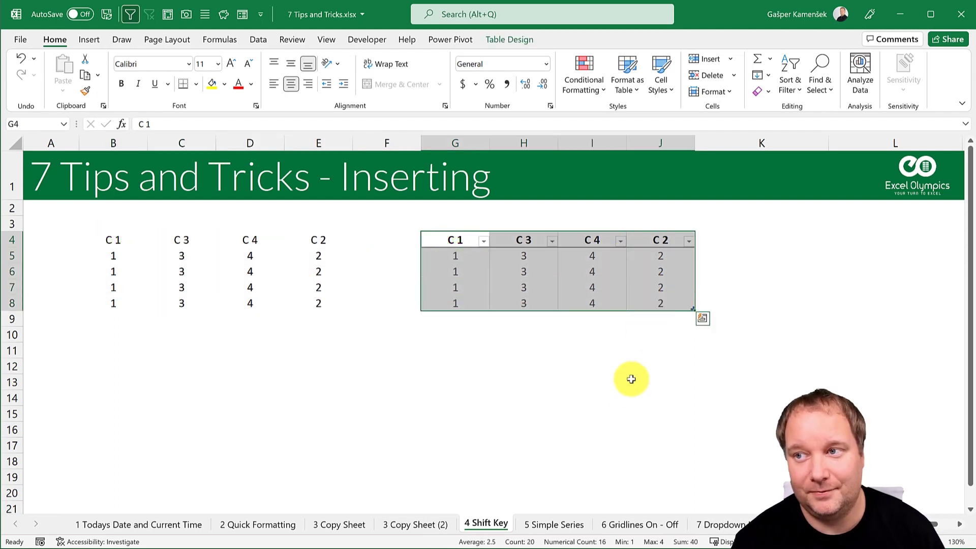
- Move the C 2 column of the table in G4:J8 between the C 1 and C 3 columns
{"action": "left_click", "coordinate": [461, 243]}
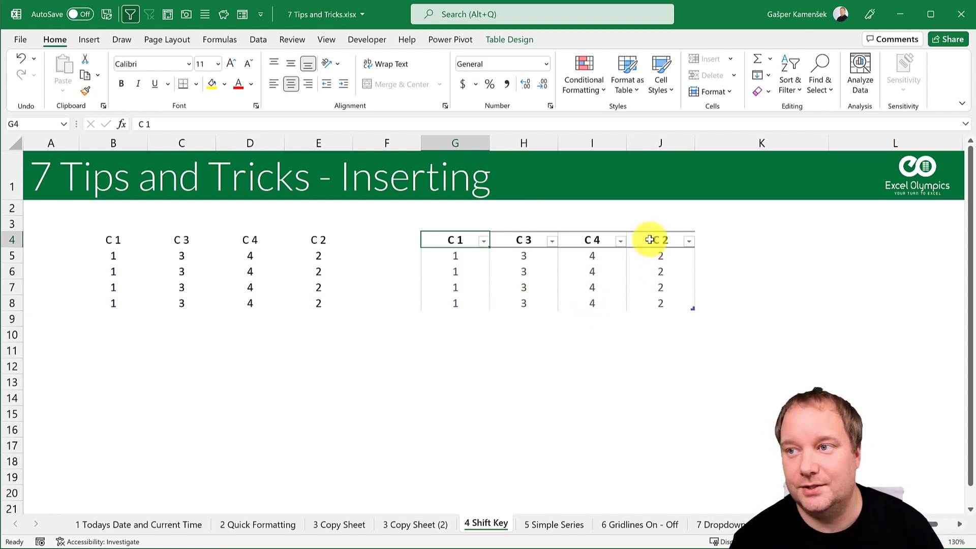
{"action": "left_click_drag", "start_coordinate": [649, 239], "coordinate": [648, 303]}
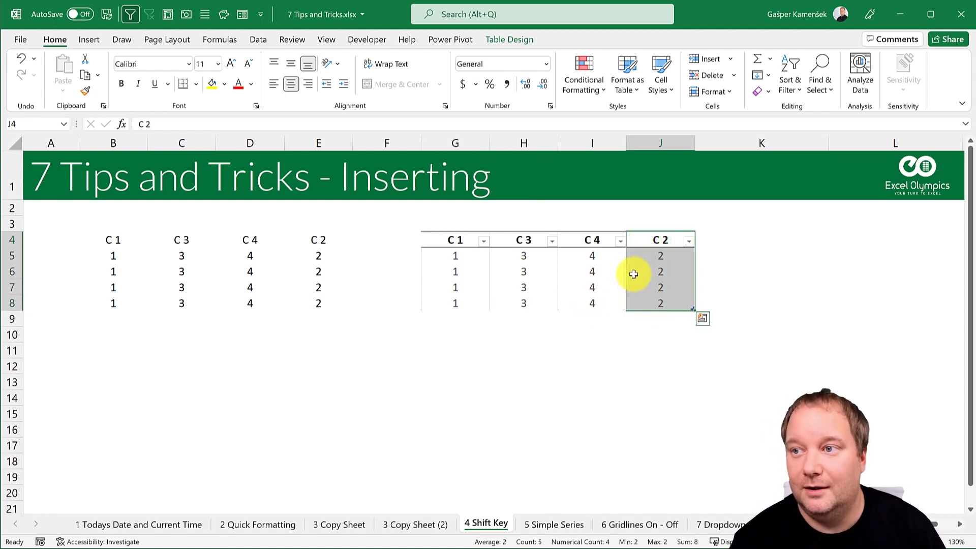
{"action": "left_click_drag", "start_coordinate": [626, 272], "coordinate": [506, 279]}
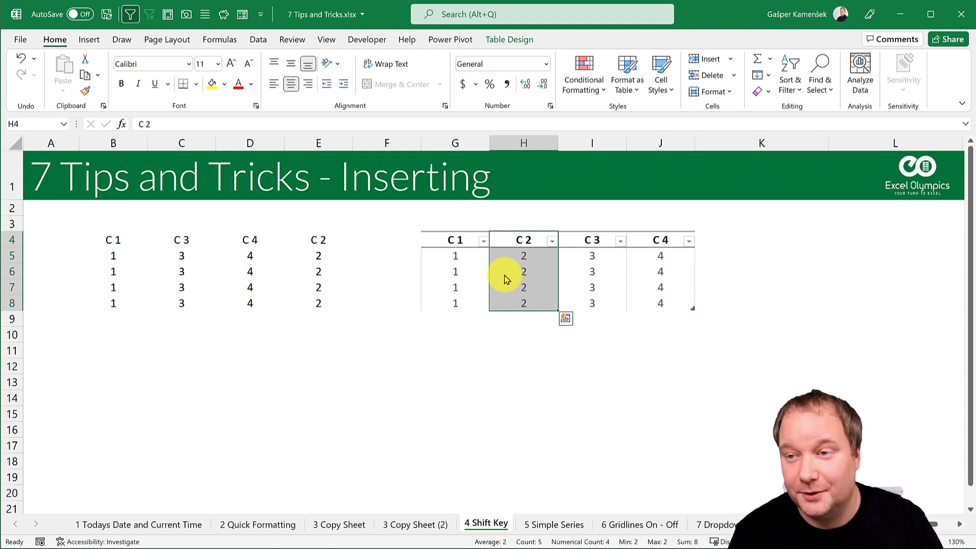
- Try to move the C 2 column E4:E8 of the plain range onto C4:C8, and decline replacing the existing data
{"action": "left_click_drag", "start_coordinate": [107, 238], "coordinate": [294, 311]}
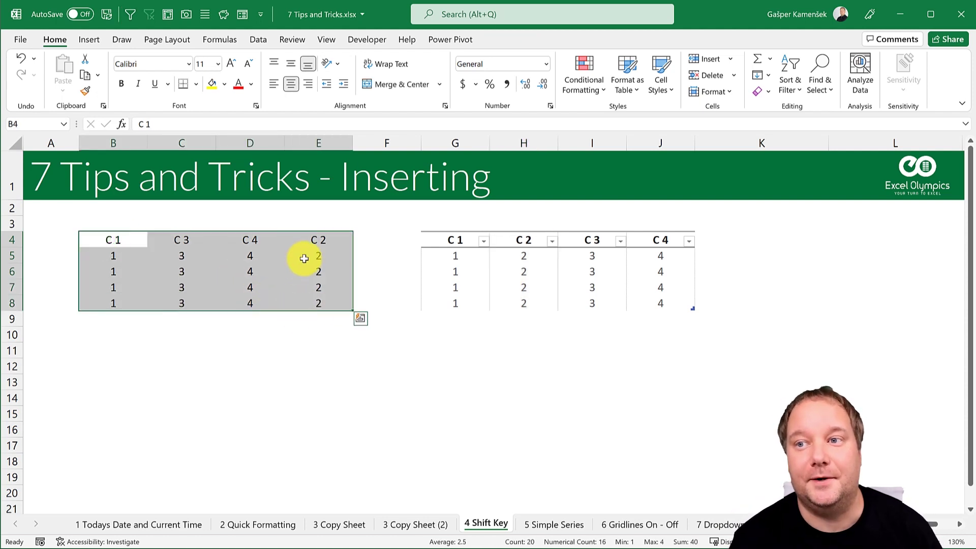
{"action": "left_click_drag", "start_coordinate": [316, 238], "coordinate": [315, 304]}
{"action": "left_click_drag", "start_coordinate": [282, 269], "coordinate": [151, 276]}
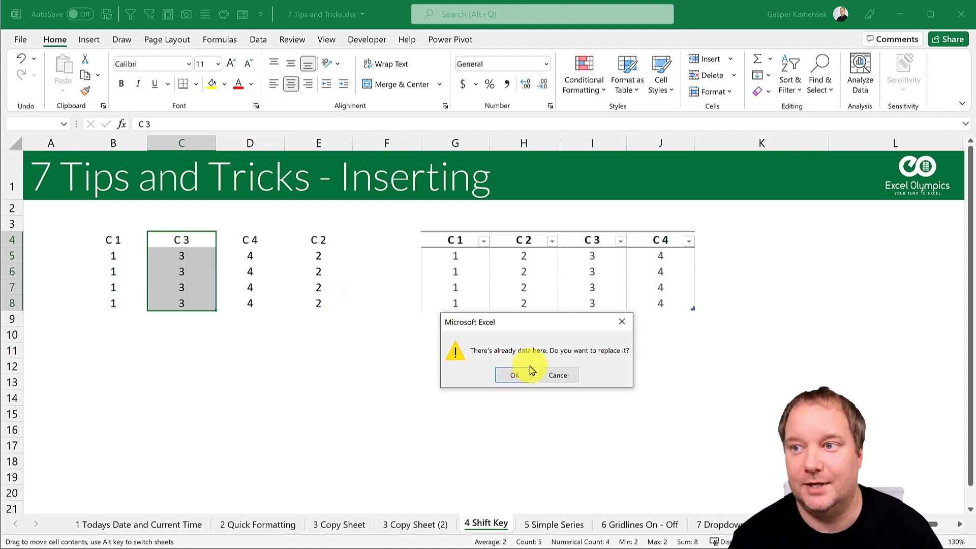
{"action": "left_click", "coordinate": [563, 378]}
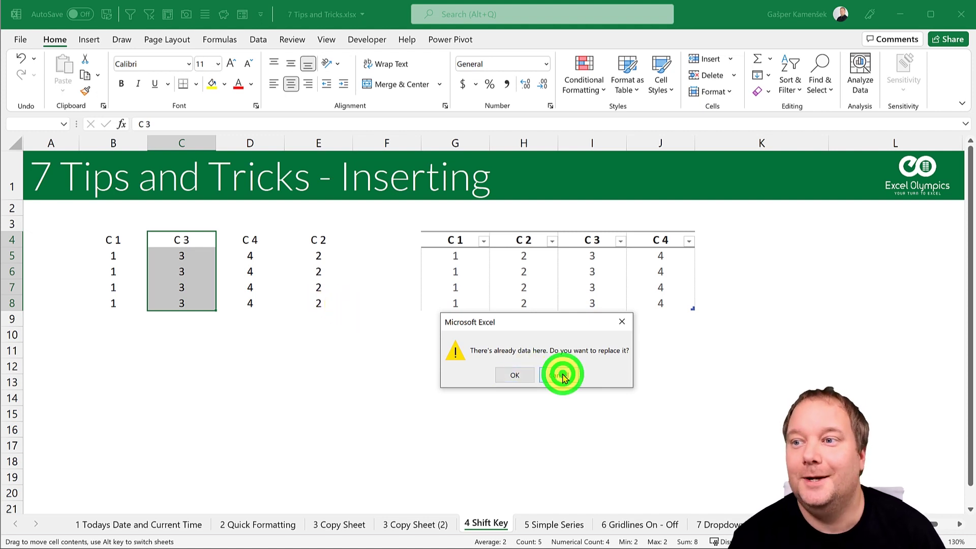
- Insert the C 2 cells E4:E8 of the plain range between C 1 and C 3, shifting the other columns over
{"action": "left_click_drag", "start_coordinate": [319, 239], "coordinate": [320, 300]}
{"action": "left_click_drag", "start_coordinate": [286, 273], "coordinate": [160, 271]}
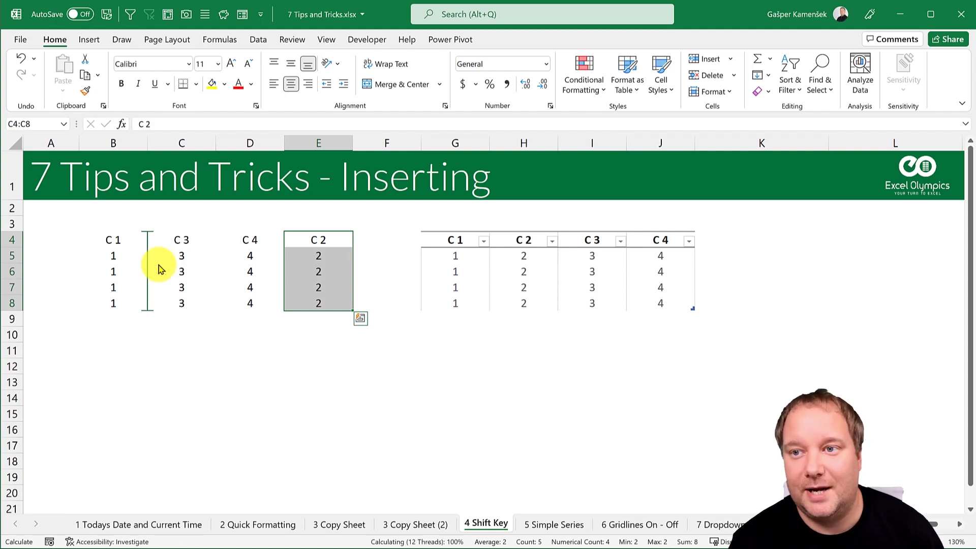
{"action": "left_click_drag", "start_coordinate": [159, 270], "coordinate": [160, 271]}
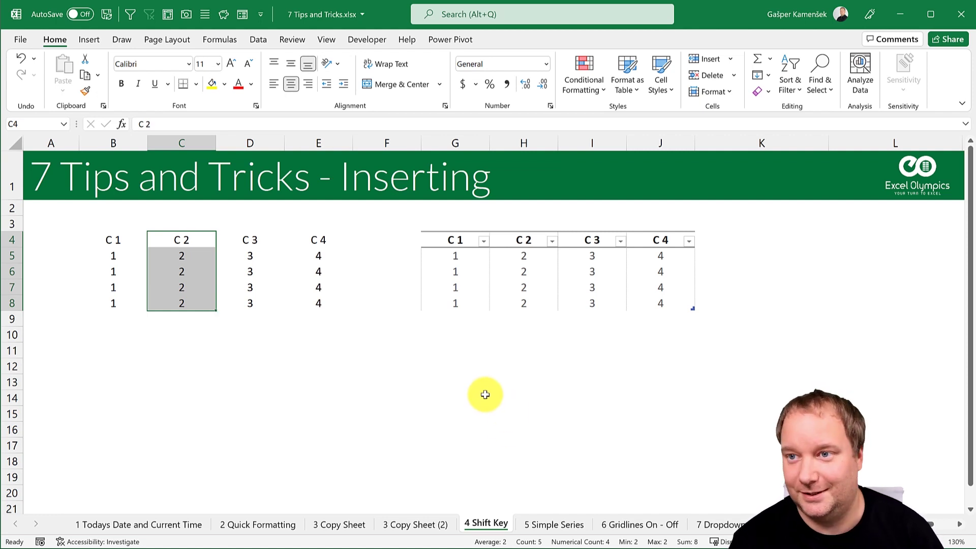
- On the 5 Simple Series sheet, enter 1 and 2 in C4:C5 and fill the series down to C13
{"action": "left_click", "coordinate": [558, 524]}
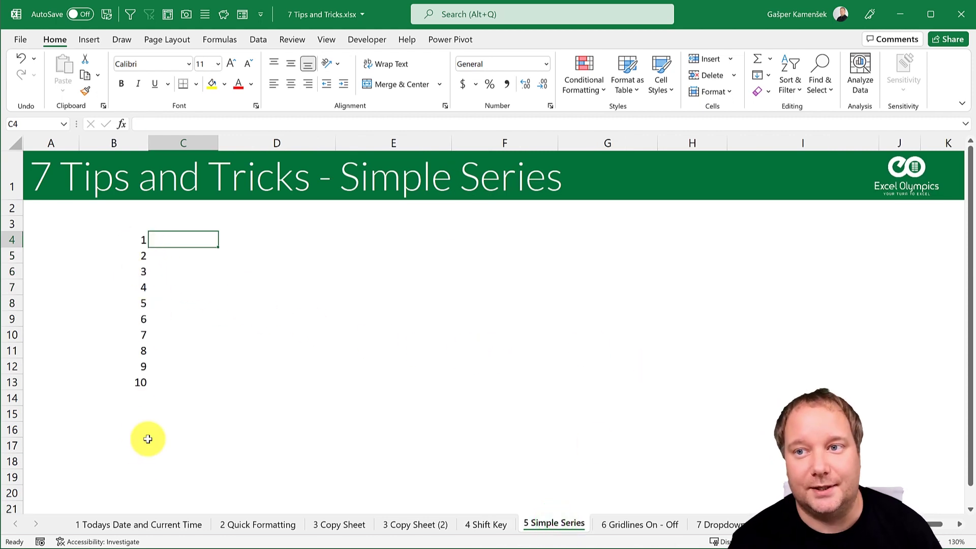
{"action": "left_click", "coordinate": [179, 240]}
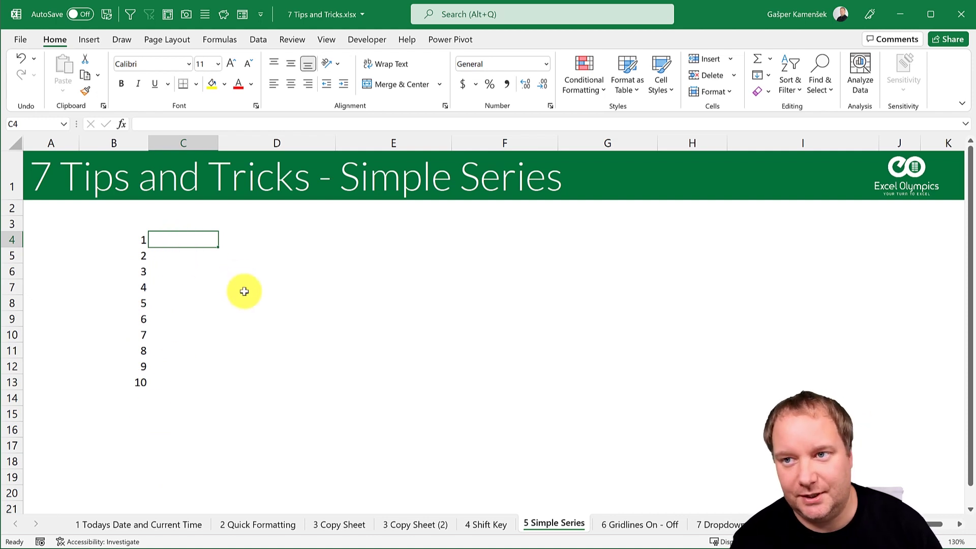
{"action": "type", "text": "1"}
{"action": "key", "text": "Return"}
{"action": "type", "text": "2"}
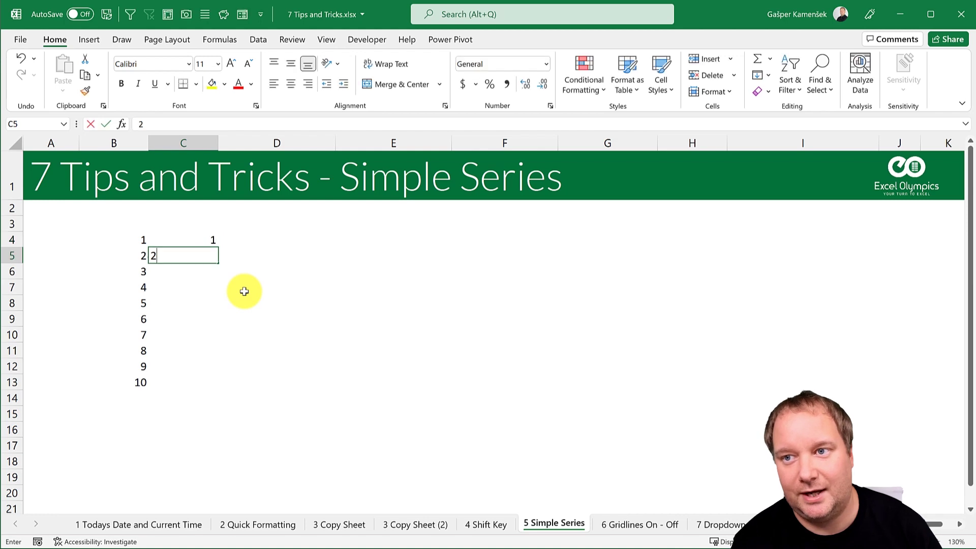
{"action": "key", "text": "ctrl+Return"}
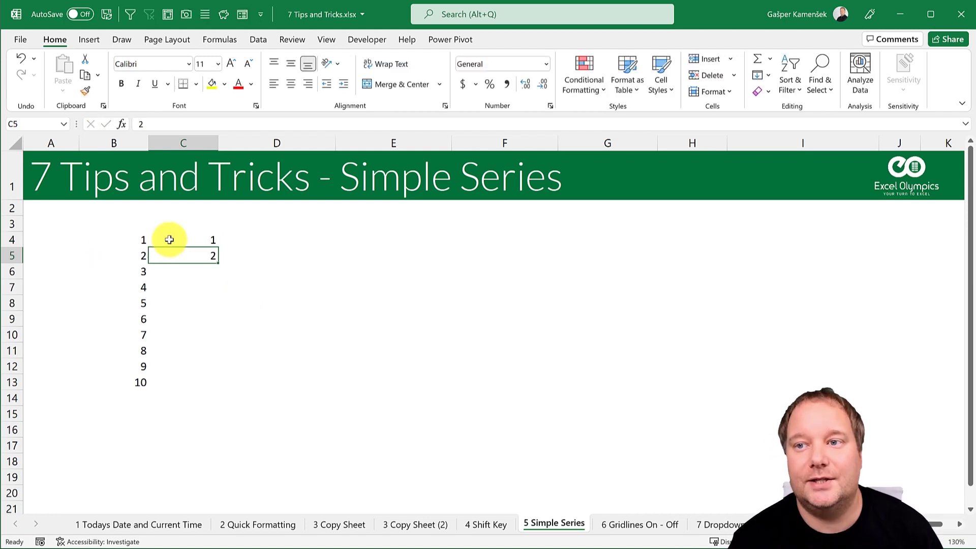
{"action": "left_click_drag", "start_coordinate": [169, 239], "coordinate": [174, 258]}
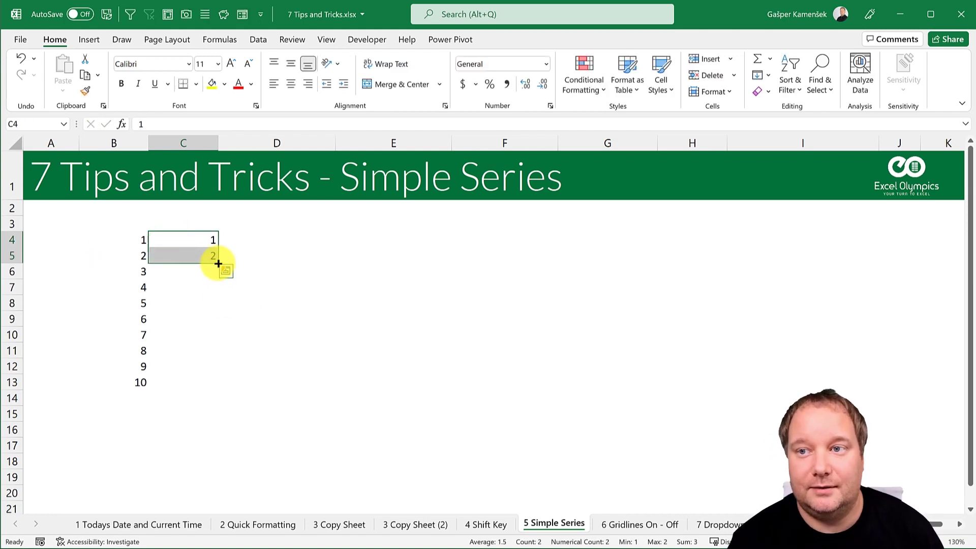
{"action": "mouse_move", "coordinate": [216, 261]}
{"action": "left_mouse_down"}
{"action": "mouse_move", "coordinate": [209, 366]}
{"action": "mouse_move", "coordinate": [213, 270]}
{"action": "mouse_move", "coordinate": [220, 320]}
{"action": "mouse_move", "coordinate": [209, 269]}
{"action": "left_mouse_up"}
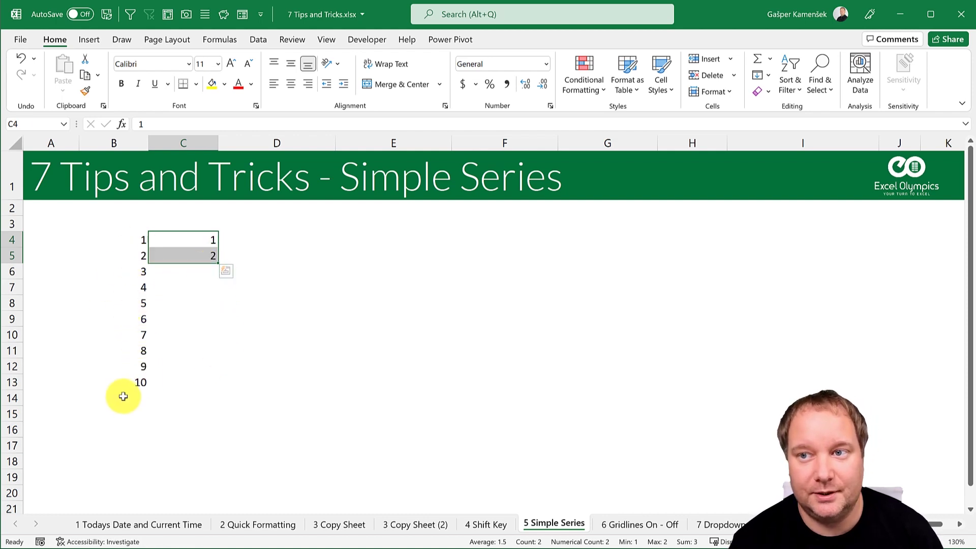
{"action": "double_click", "coordinate": [218, 263]}
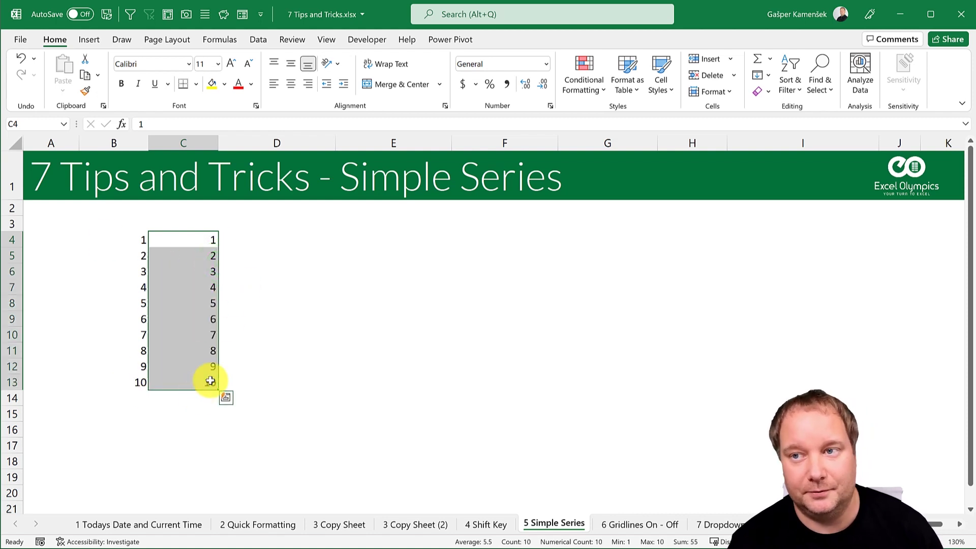
- Enter 1 in D4 and fill it down to D13 as a series increasing by one
{"action": "left_click", "coordinate": [252, 240]}
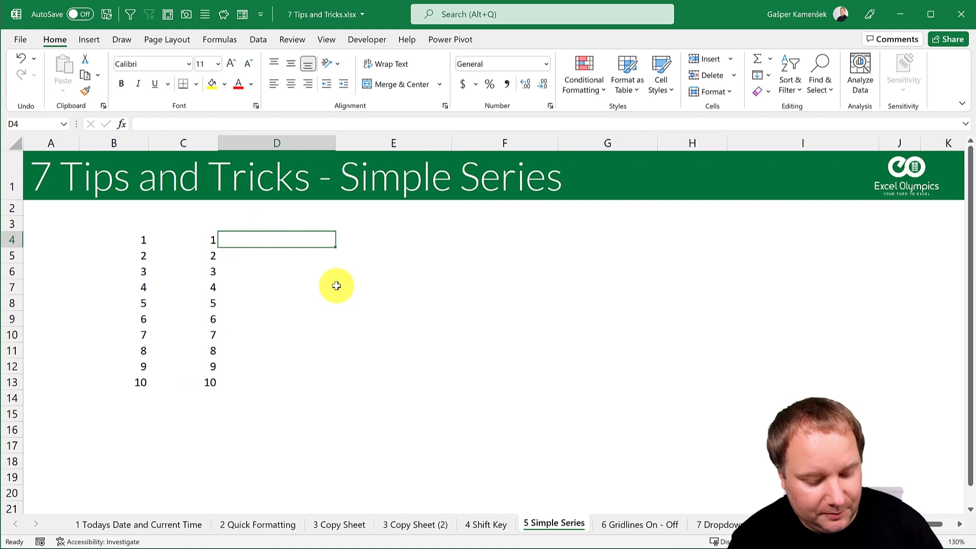
{"action": "type", "text": "1"}
{"action": "key", "text": "ctrl+Return"}
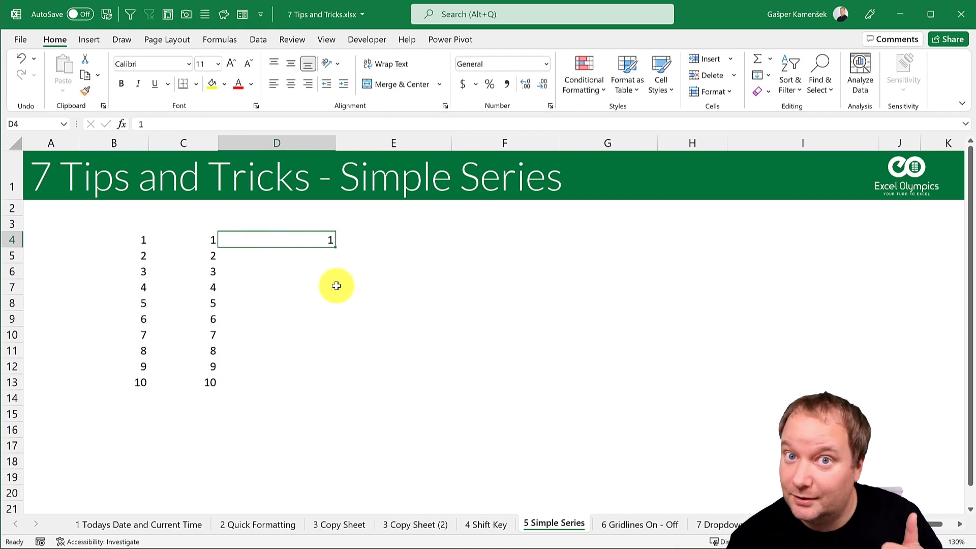
{"action": "left_click_drag", "start_coordinate": [336, 245], "coordinate": [326, 338]}
{"action": "left_click_drag", "start_coordinate": [329, 274], "coordinate": [331, 384]}
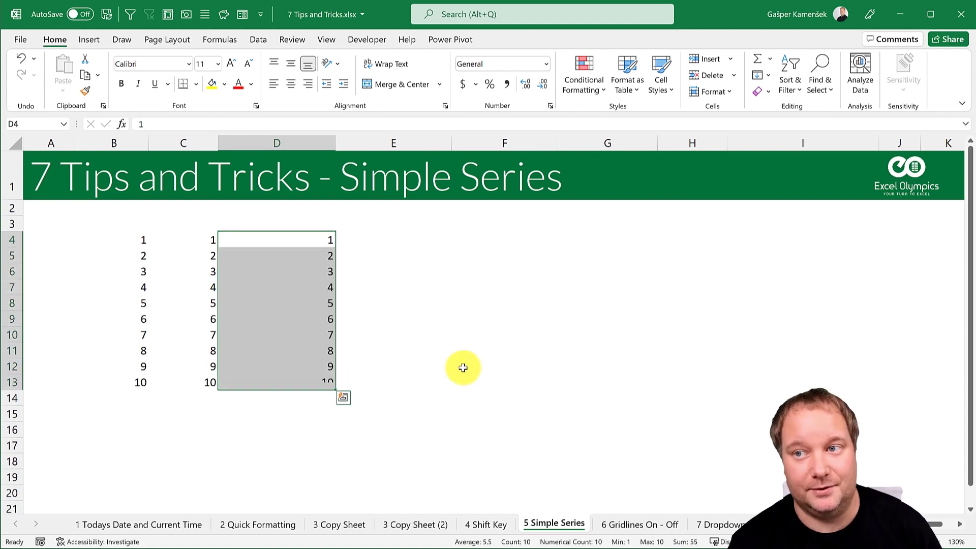
- Enter 1 in cell E4 of the 5 Simple Series sheet and keep that cell selected
{"action": "key", "text": "ctrl+q"}
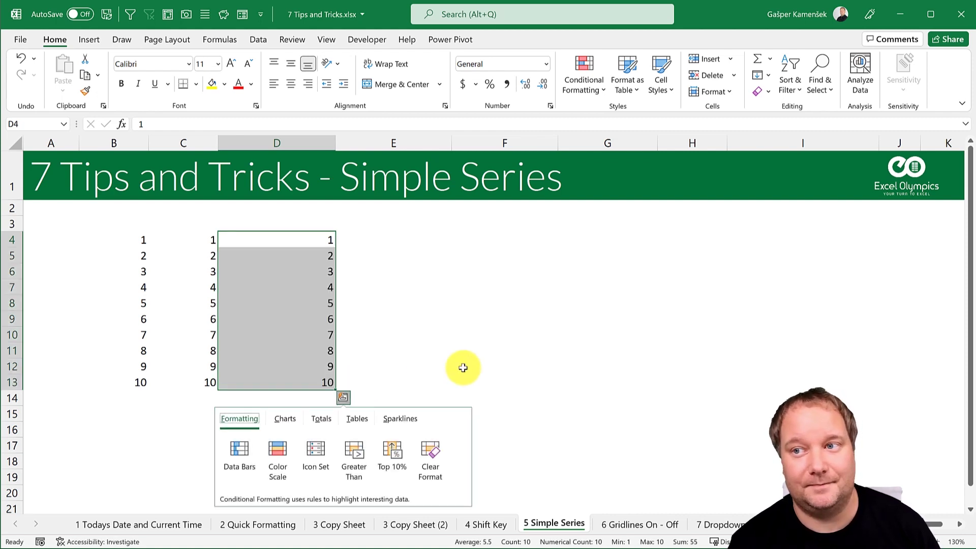
{"action": "left_click", "coordinate": [315, 242]}
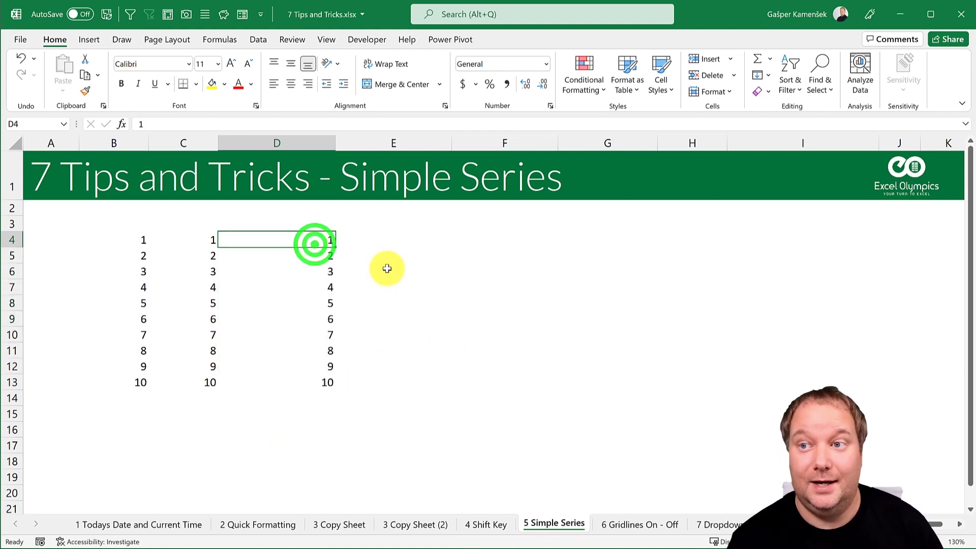
{"action": "left_click", "coordinate": [365, 244]}
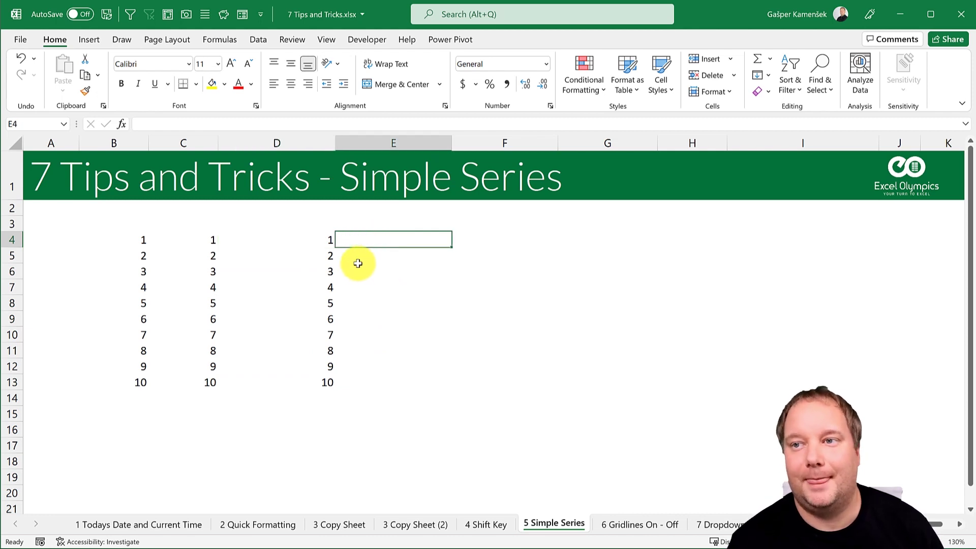
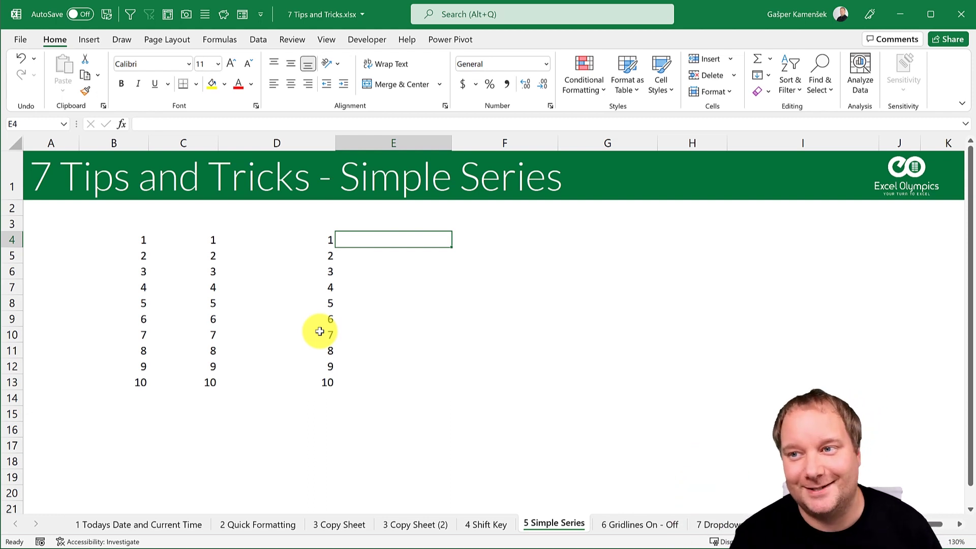
{"action": "type", "text": "1"}
{"action": "key", "text": "ctrl+Return"}
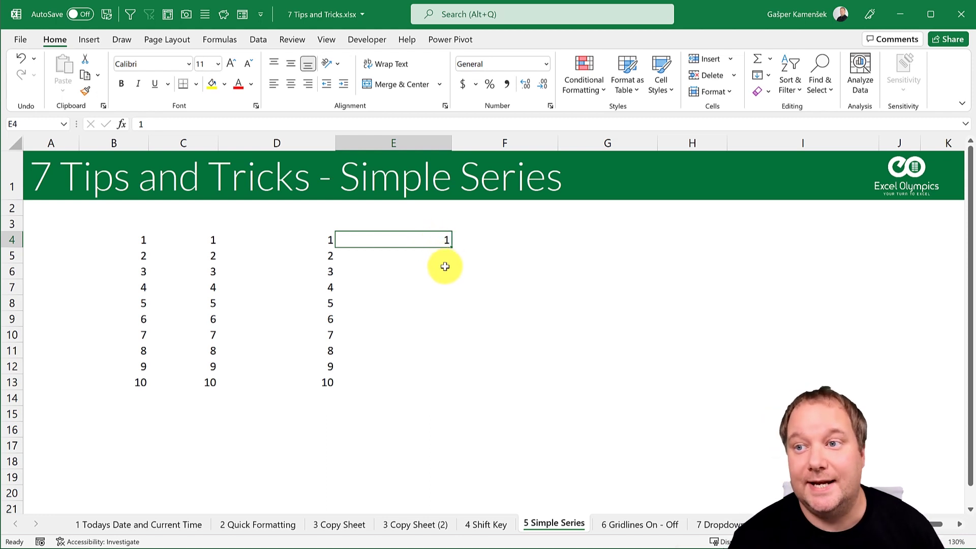
{"action": "left_click", "coordinate": [436, 237]}
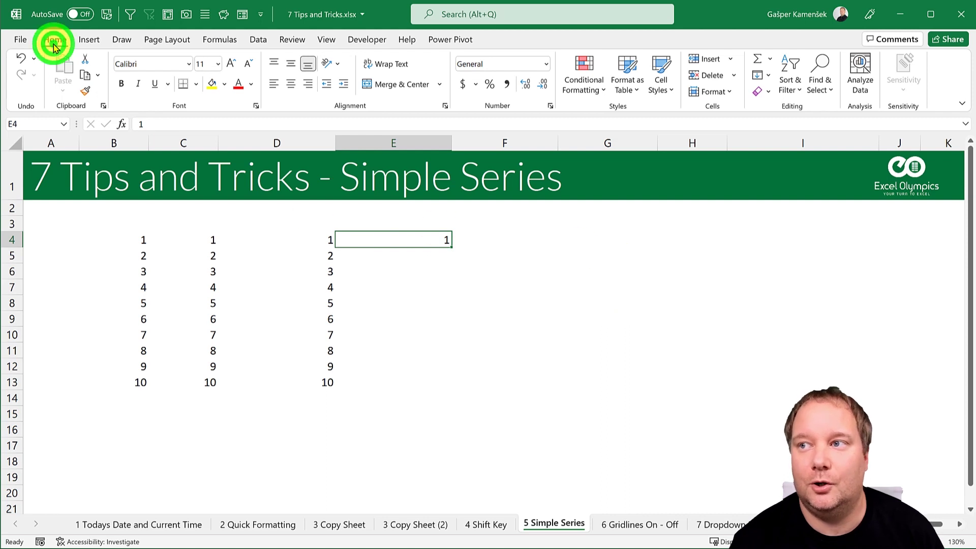
- Fill a linear series down the column from E4 with the Series command, using step value 1 and stop value 20
{"action": "left_click", "coordinate": [761, 75]}
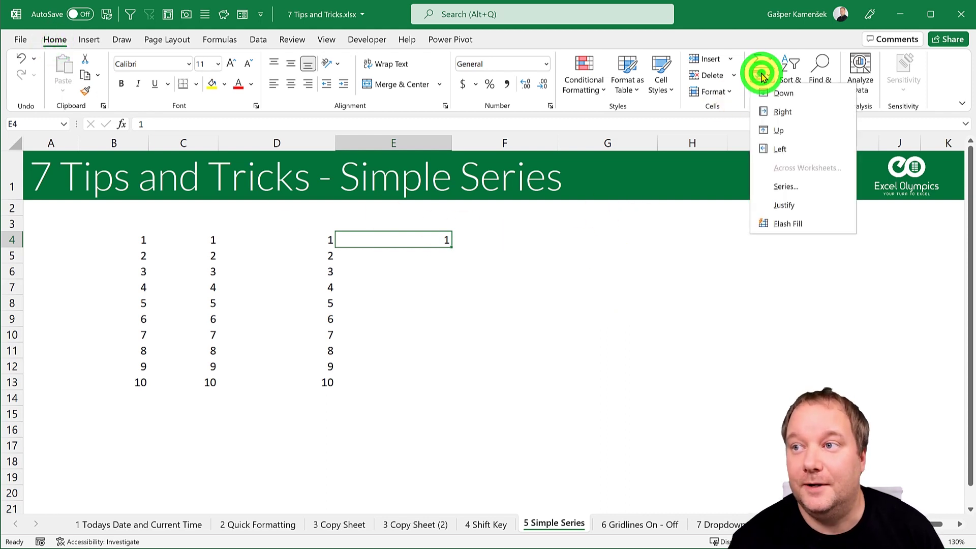
{"action": "left_click", "coordinate": [778, 185]}
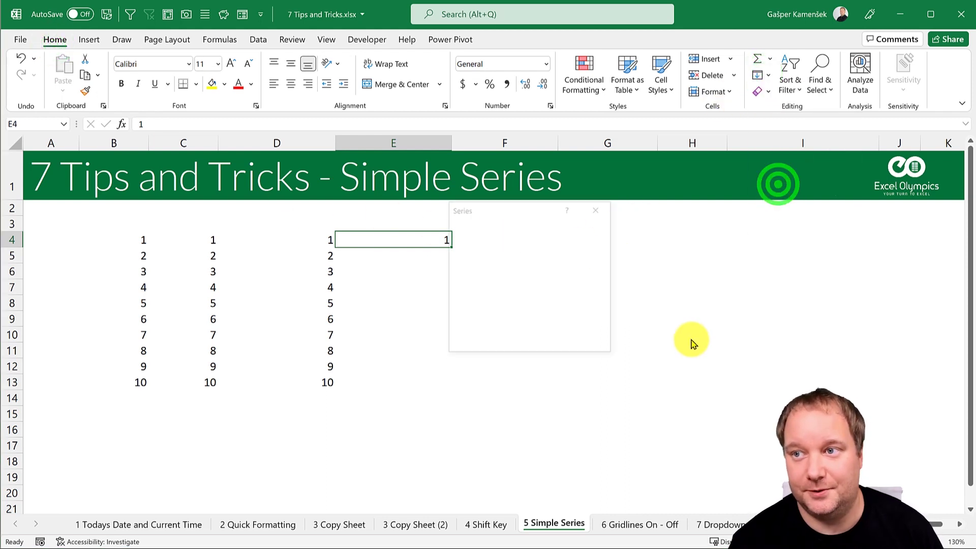
{"action": "left_click", "coordinate": [520, 218]}
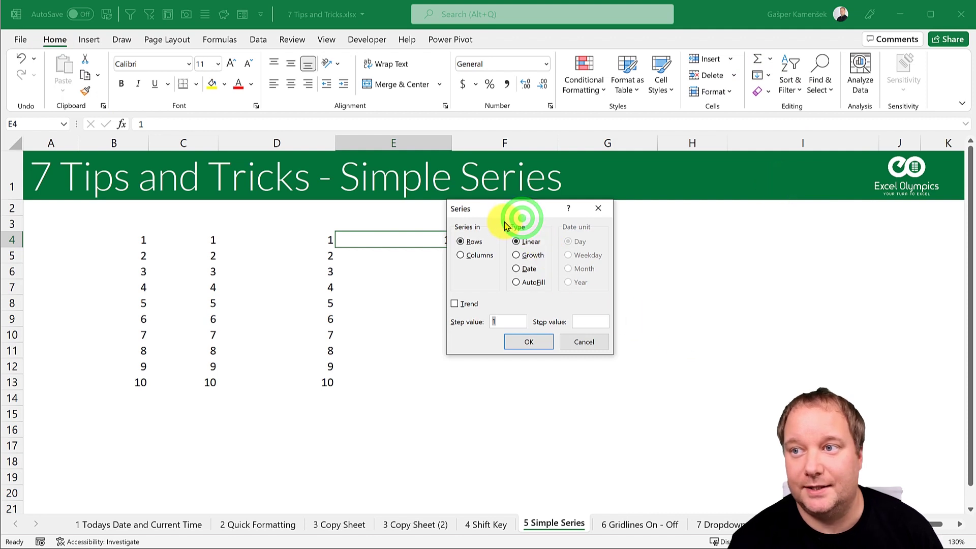
{"action": "left_click_drag", "start_coordinate": [505, 224], "coordinate": [528, 254]}
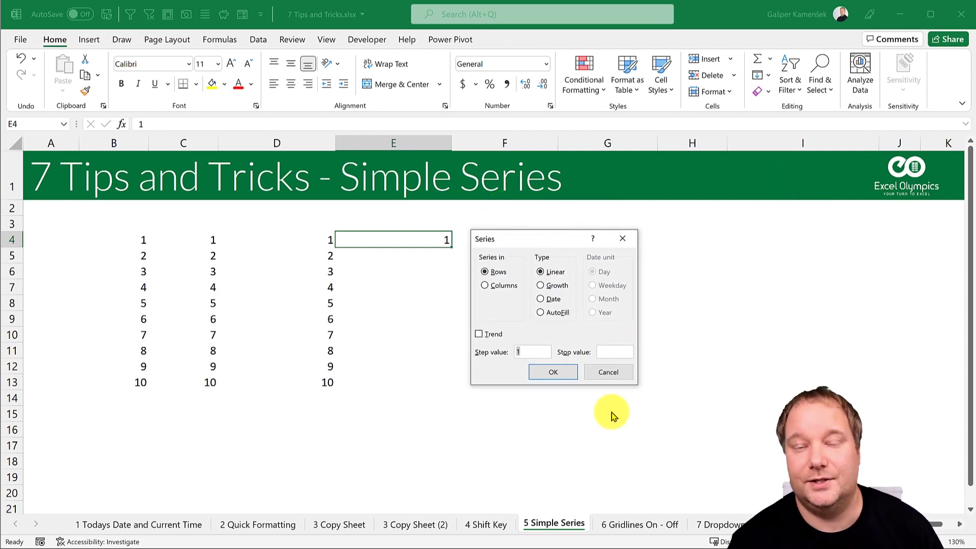
{"action": "left_click", "coordinate": [490, 286]}
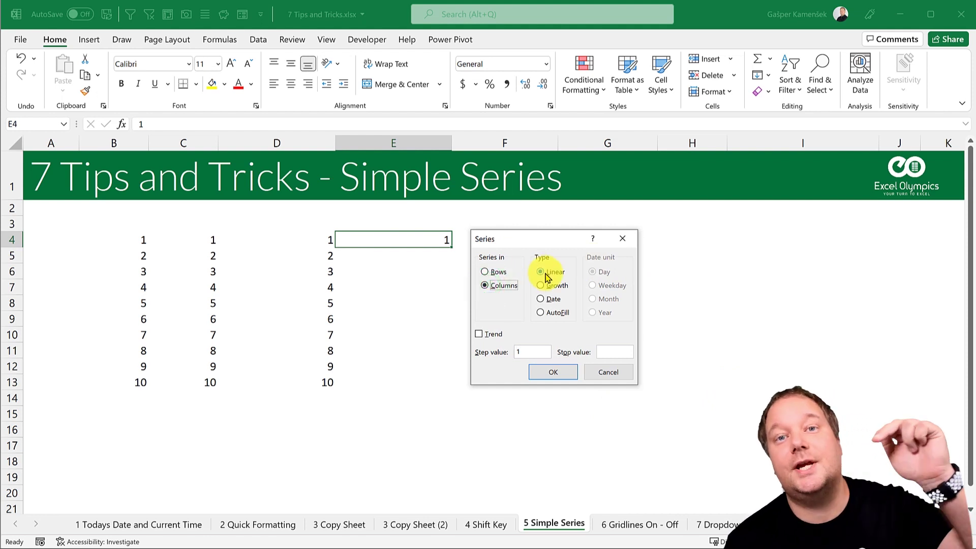
{"action": "left_click", "coordinate": [610, 351]}
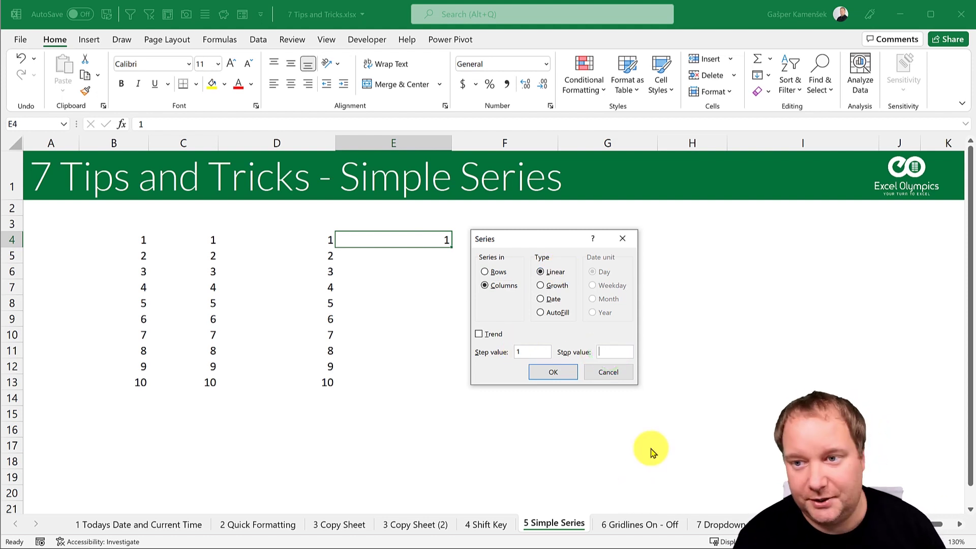
{"action": "type", "text": "20"}
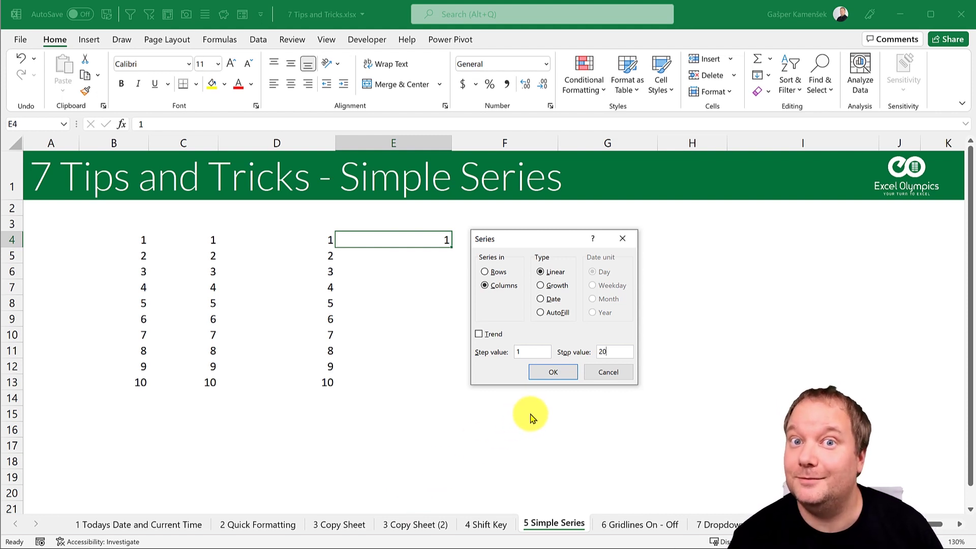
{"action": "left_click", "coordinate": [562, 372]}
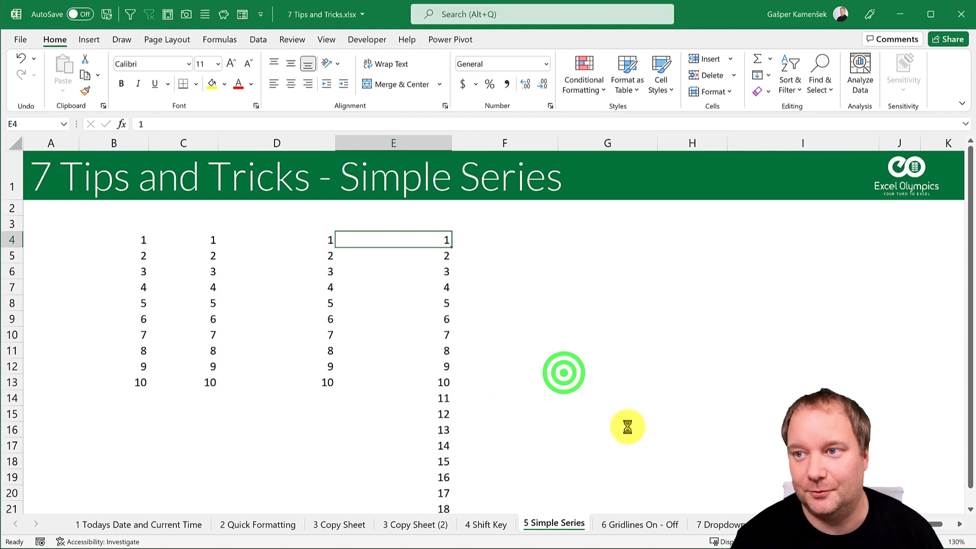
{"action": "scroll", "coordinate": [499, 453], "scroll_direction": "down", "scroll_amount": 2}
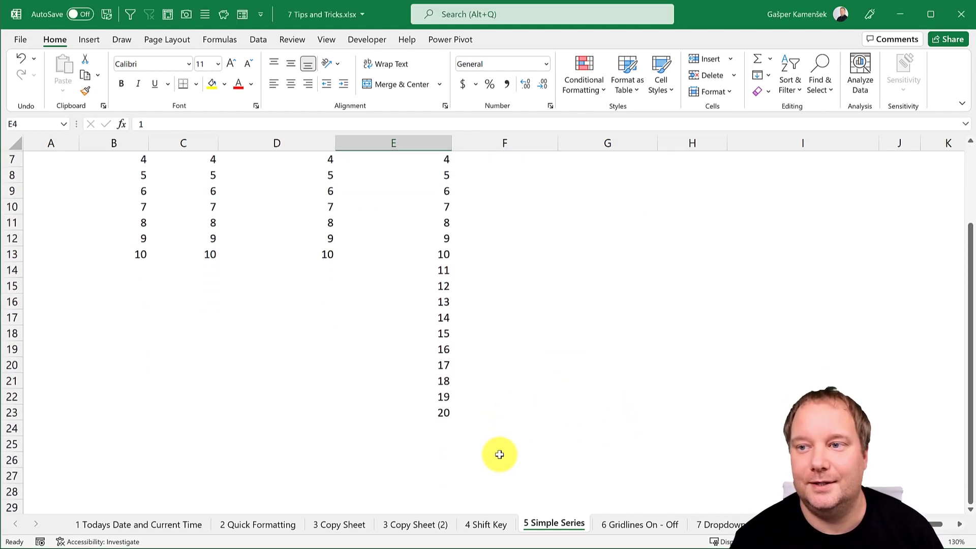
{"action": "scroll", "coordinate": [499, 454], "scroll_direction": "up", "scroll_amount": 2}
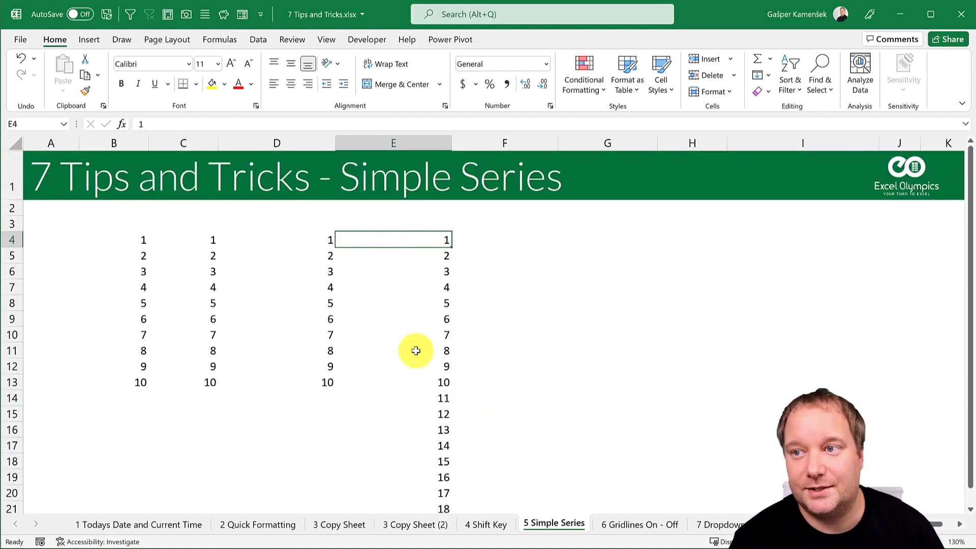
- Enter 1 in F4 and extend it down the column as a linear series with step value 1 and stop value 15
{"action": "left_click", "coordinate": [503, 242]}
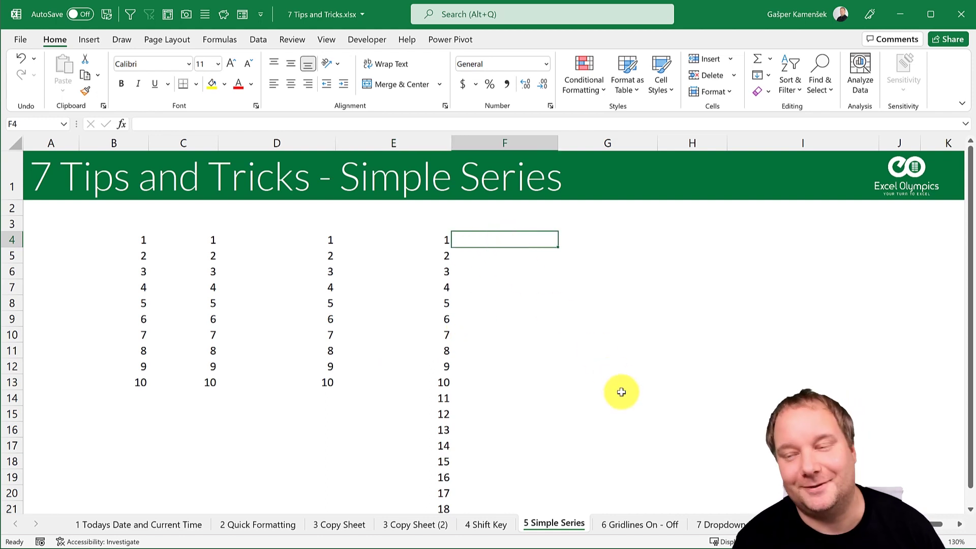
{"action": "type", "text": "1"}
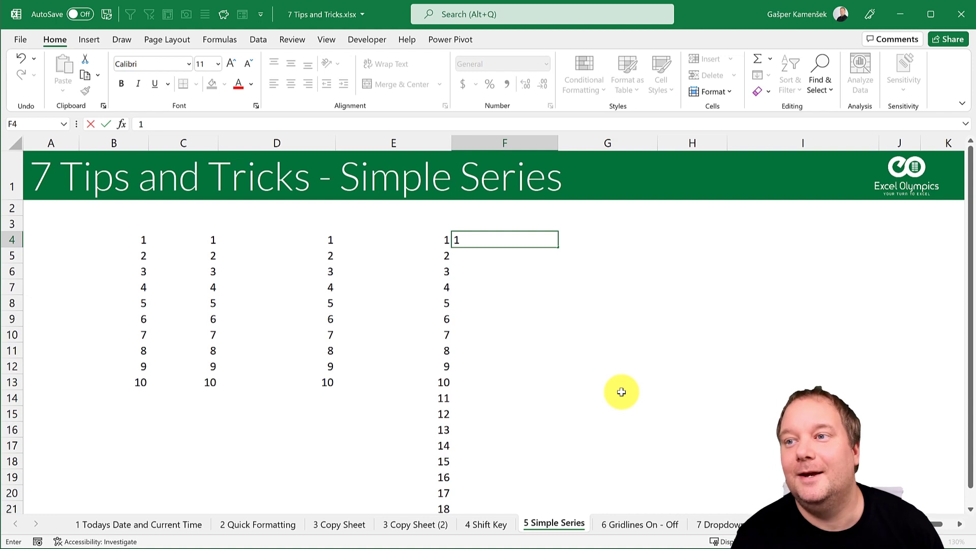
{"action": "key", "text": "ctrl+Return"}
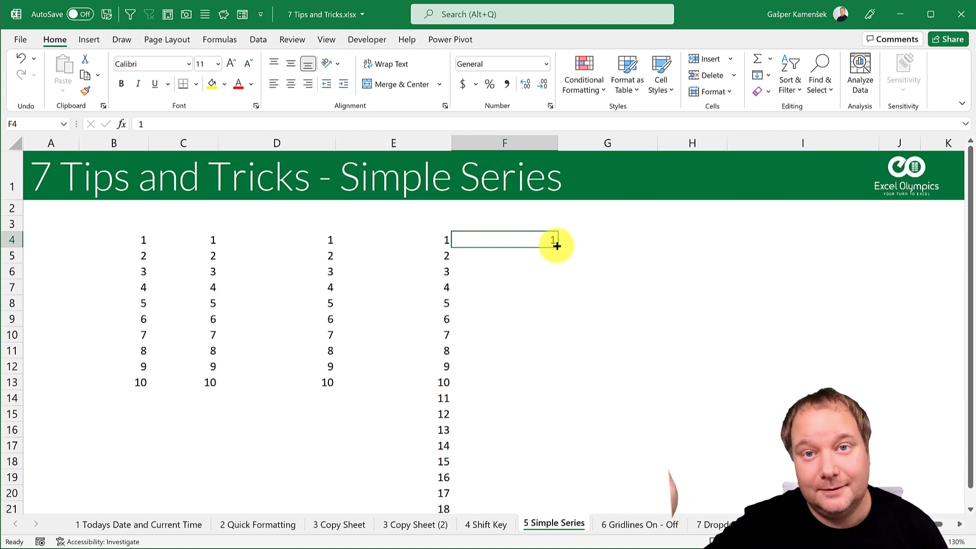
{"action": "left_click_drag", "start_coordinate": [556, 246], "coordinate": [557, 246]}
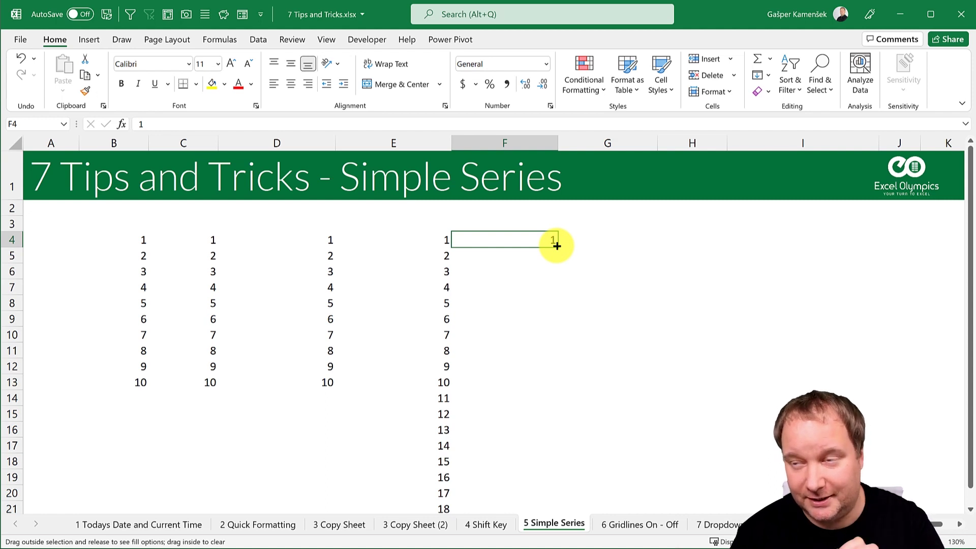
{"action": "mouse_move", "coordinate": [556, 246]}
{"action": "left_mouse_down"}
{"action": "mouse_move", "coordinate": [558, 273]}
{"action": "mouse_move", "coordinate": [559, 252]}
{"action": "left_mouse_up"}
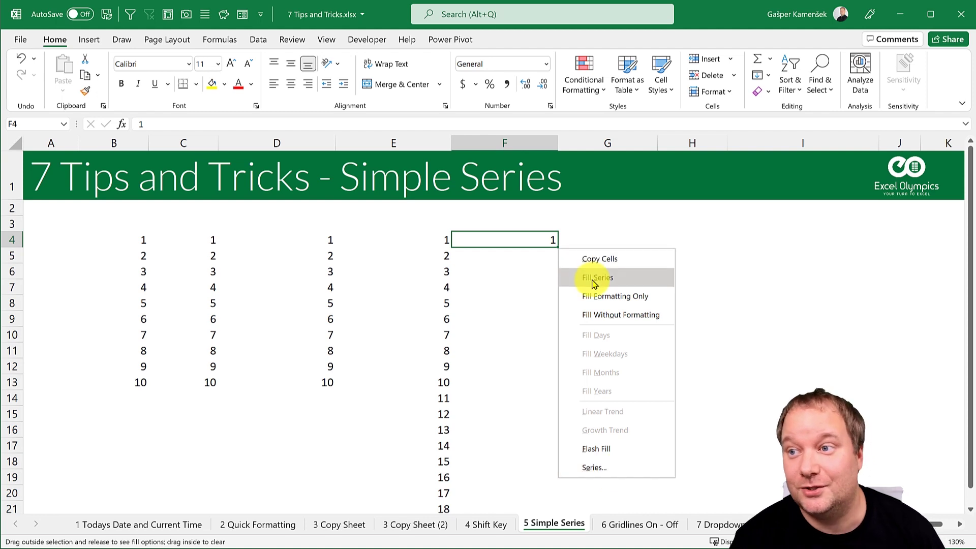
{"action": "left_click", "coordinate": [593, 465]}
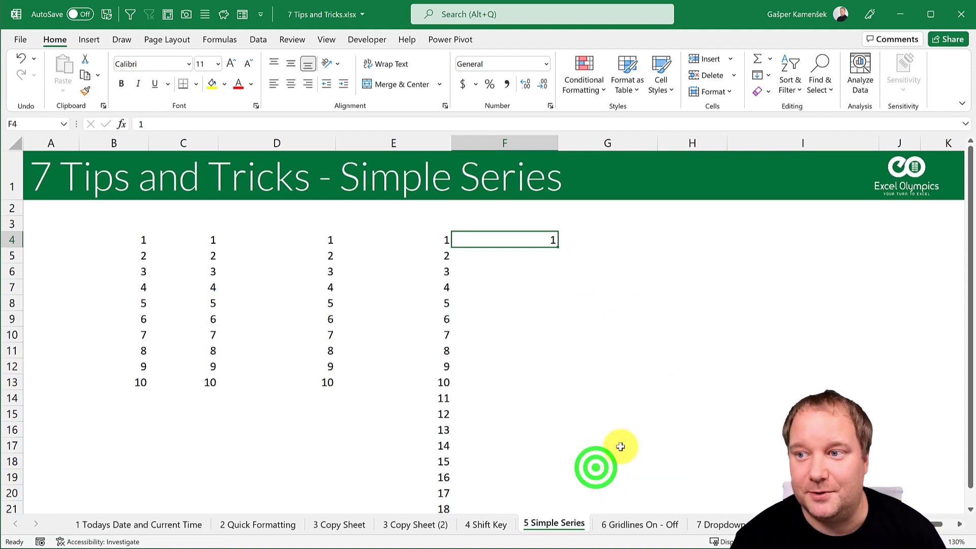
{"action": "left_click", "coordinate": [499, 285]}
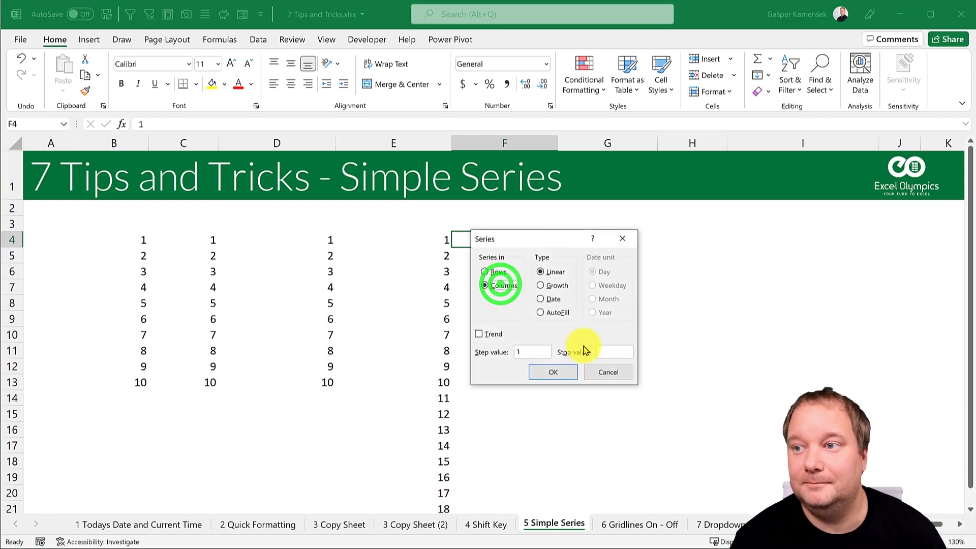
{"action": "left_click", "coordinate": [610, 352]}
{"action": "type", "text": "15"}
{"action": "left_click", "coordinate": [553, 371]}
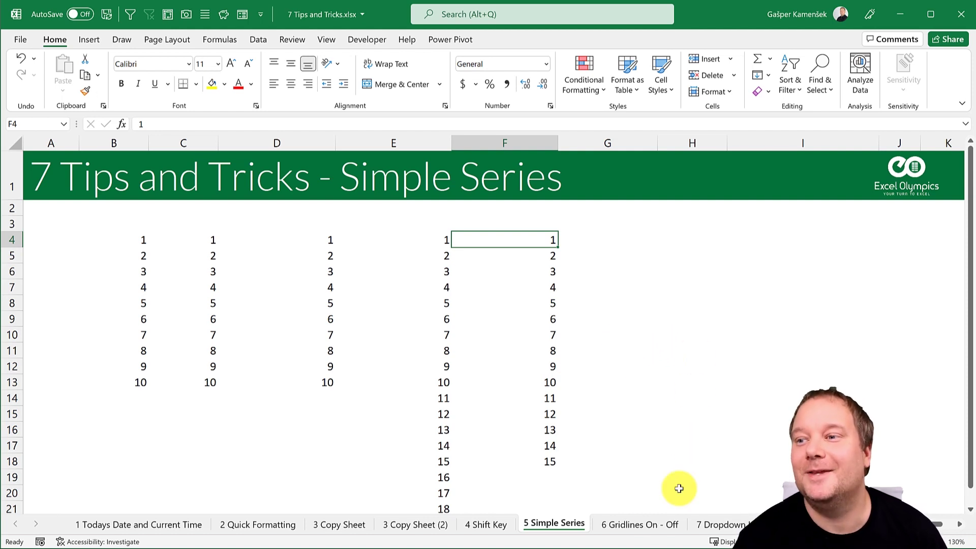
- Compare the gridline display on the 6 Gridlines On - Off sheet with the earlier sheets back to 3 Copy Sheet
{"action": "left_click", "coordinate": [638, 529]}
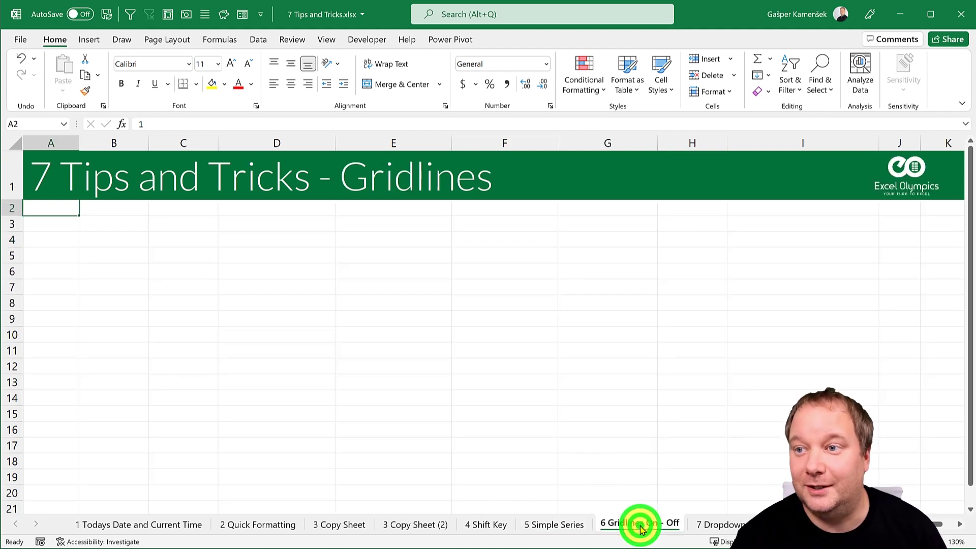
{"action": "left_click", "coordinate": [567, 525]}
{"action": "left_click", "coordinate": [488, 524]}
{"action": "left_click", "coordinate": [420, 524]}
{"action": "left_click", "coordinate": [333, 526]}
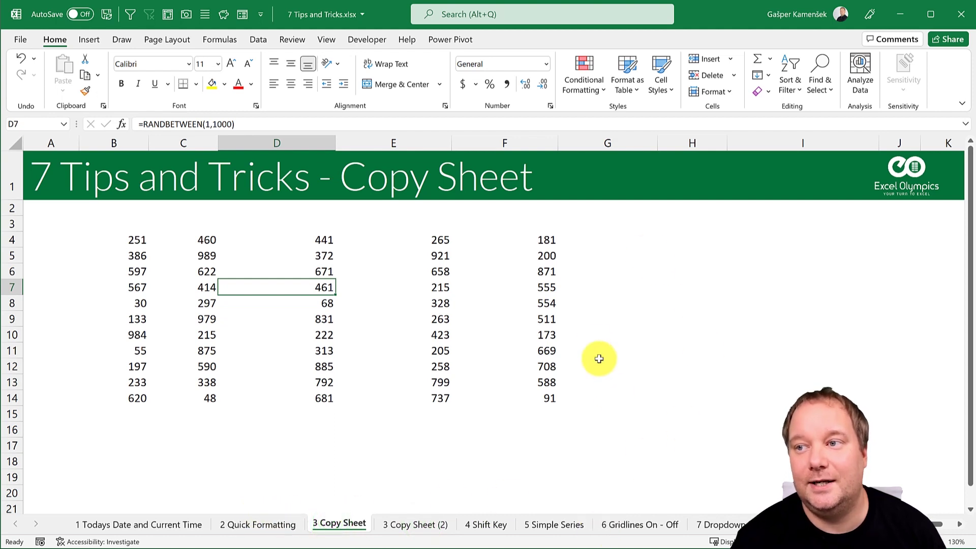
- Turn off the gridlines view on the 6 Gridlines On - Off sheet
{"action": "left_click", "coordinate": [648, 523]}
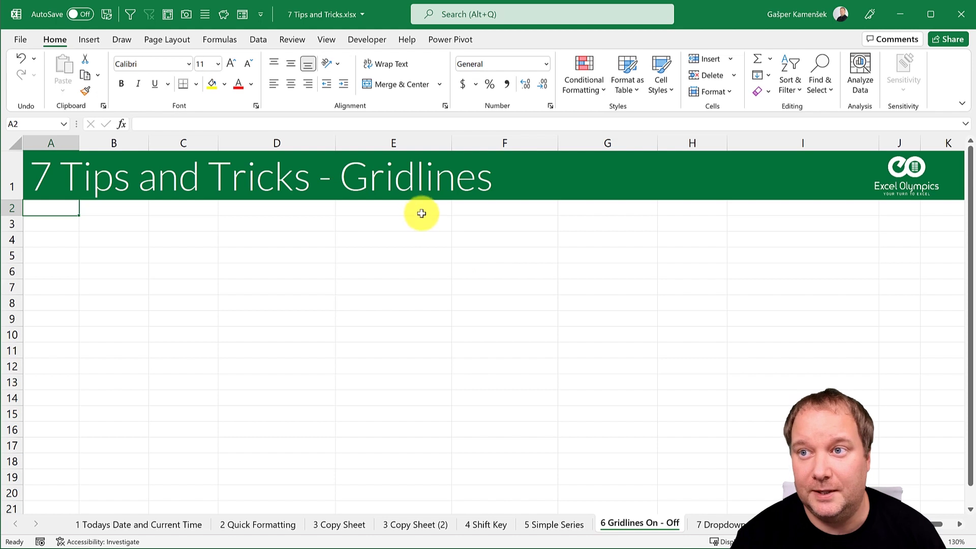
{"action": "left_click", "coordinate": [329, 41]}
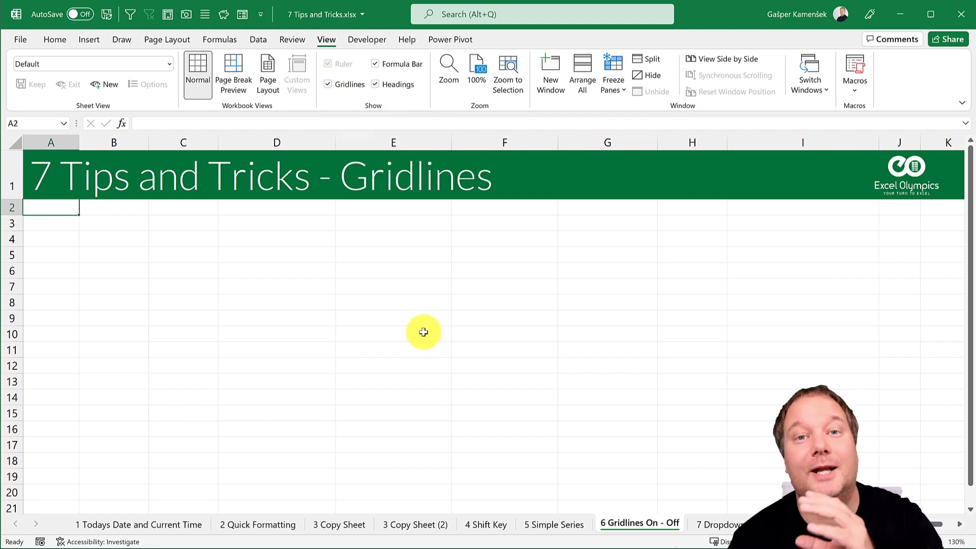
{"action": "left_click", "coordinate": [173, 41]}
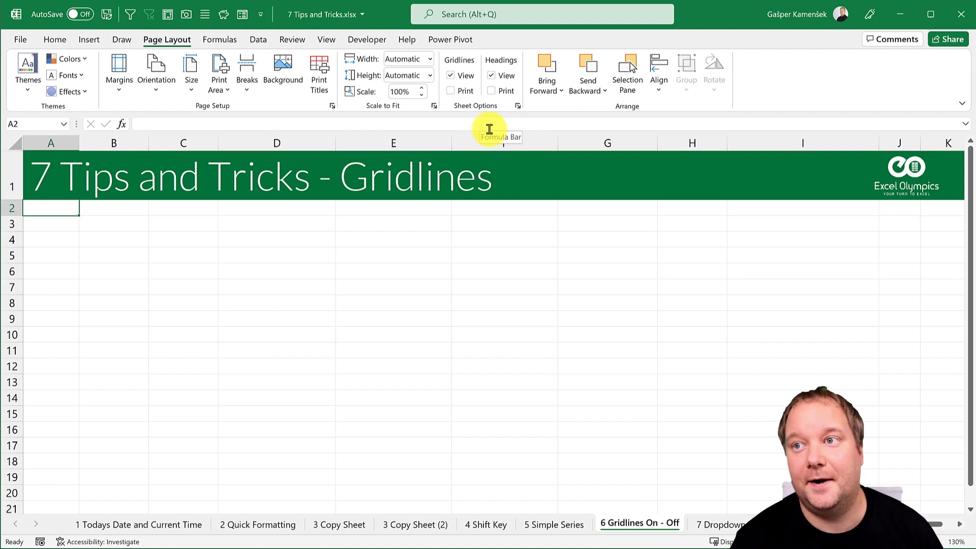
{"action": "left_click", "coordinate": [449, 77]}
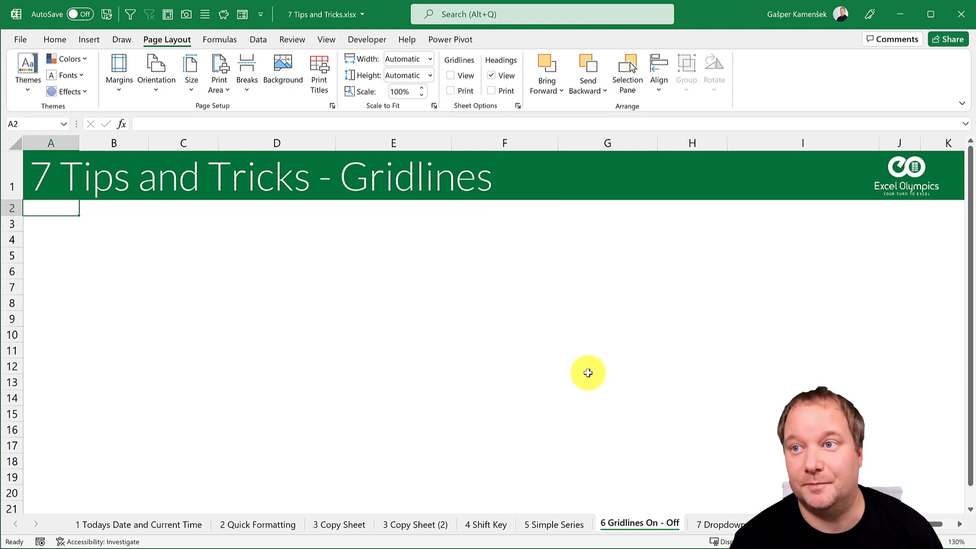
{"action": "left_click", "coordinate": [450, 76]}
{"action": "left_click", "coordinate": [450, 76]}
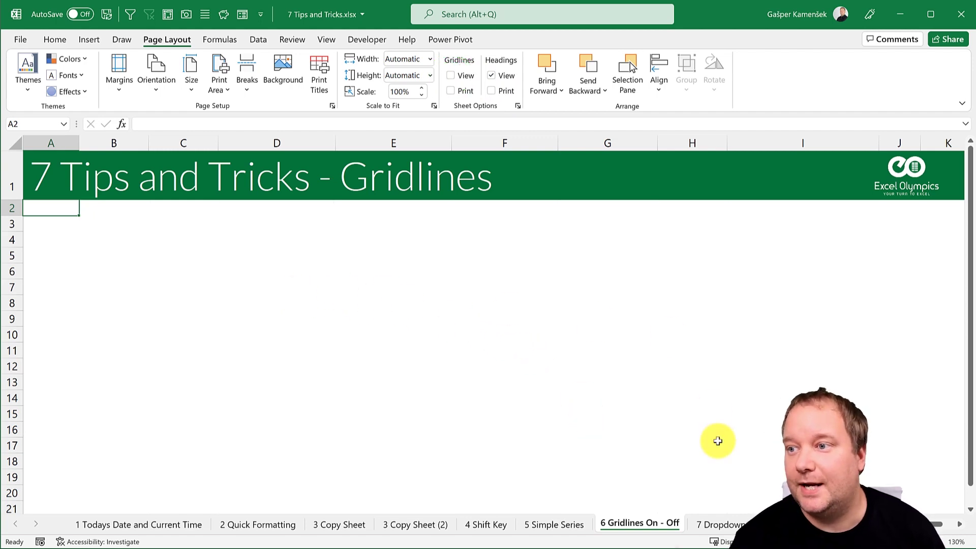
- Open the 7 Dropdown sheet and bring up the list of existing column entries for blank cell D7
{"action": "left_click", "coordinate": [728, 524]}
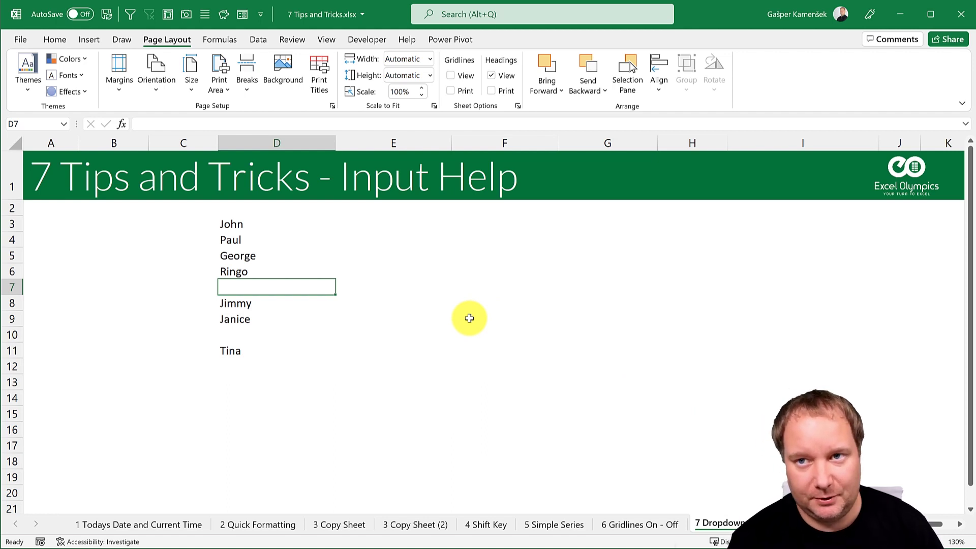
{"action": "left_click", "coordinate": [262, 225]}
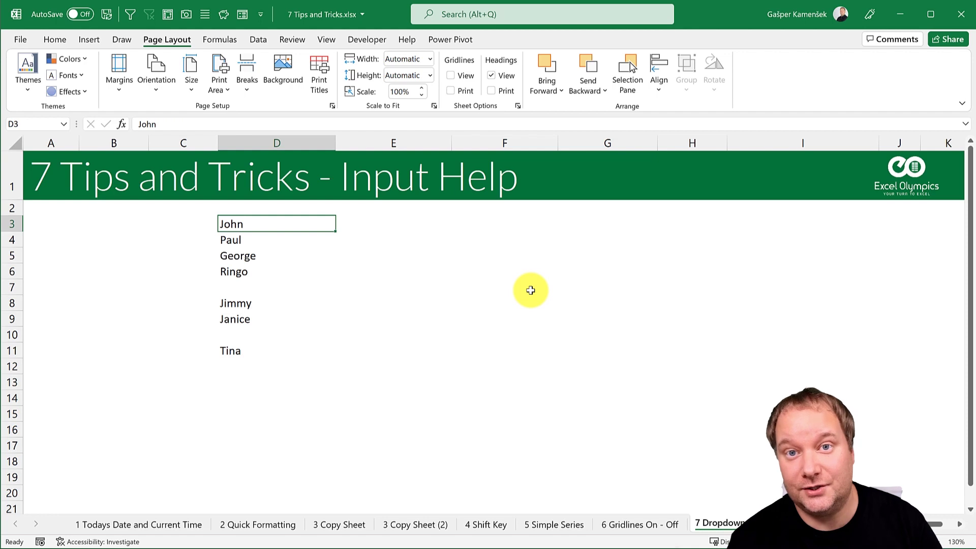
{"action": "left_click", "coordinate": [277, 286]}
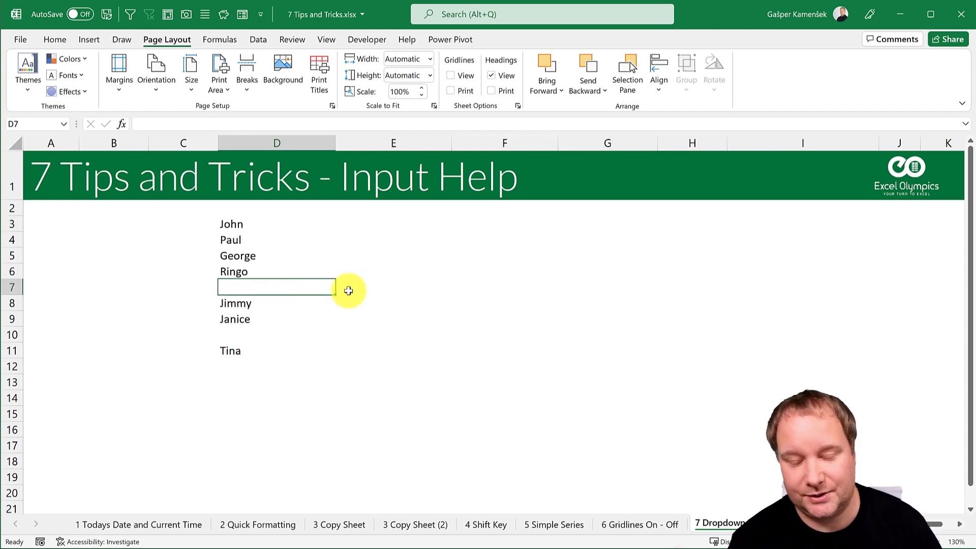
{"action": "key", "text": "alt+Down"}
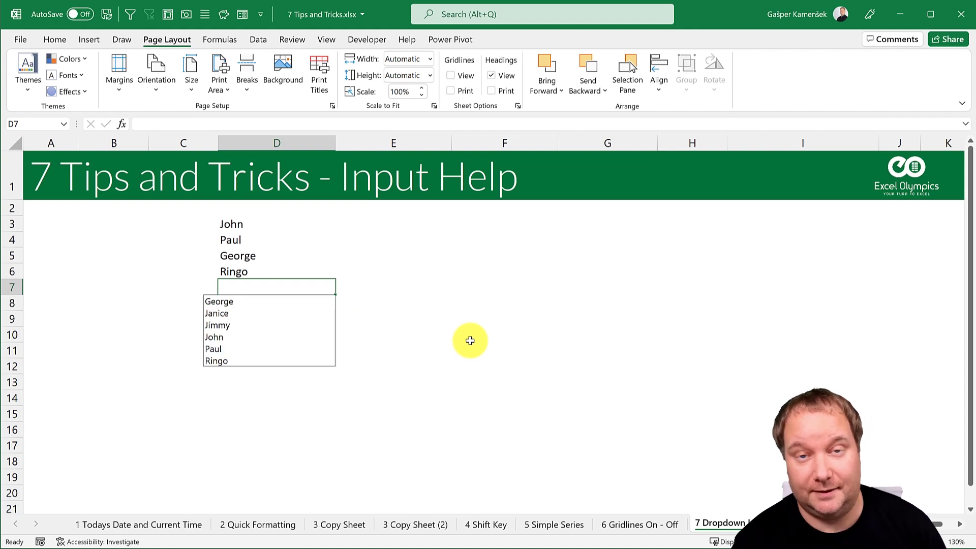
{"action": "left_click", "coordinate": [267, 287]}
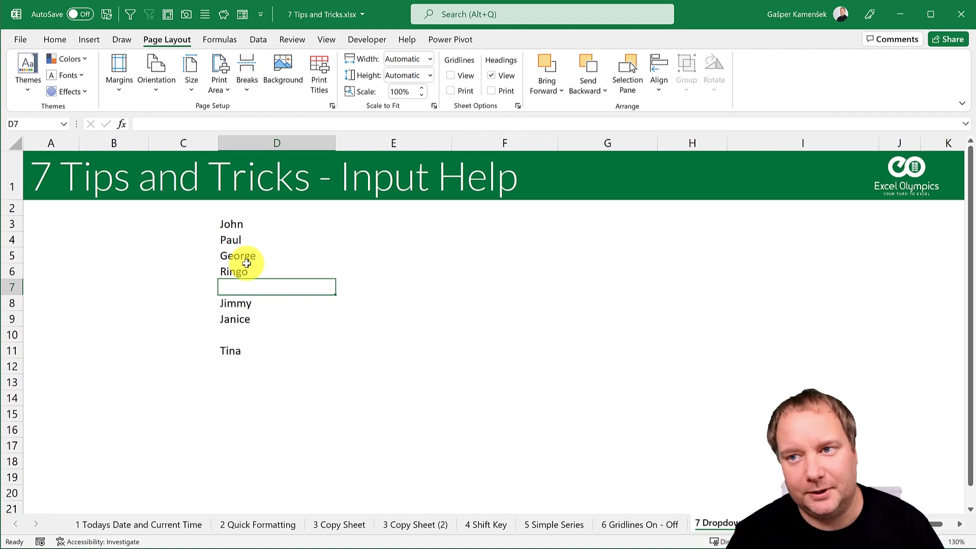
- Compare the entries offered for D7 with the names above and below it in column D
{"action": "left_click", "coordinate": [257, 288]}
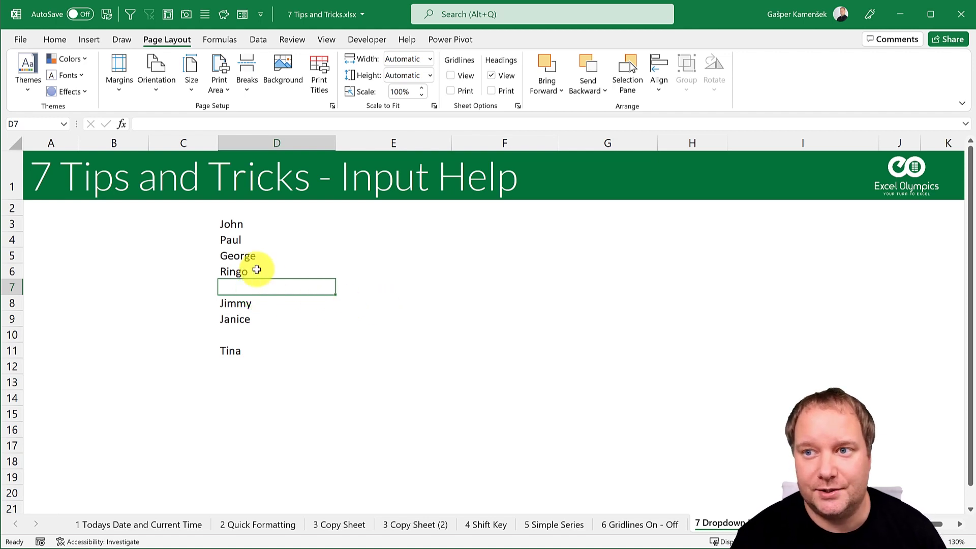
{"action": "left_click_drag", "start_coordinate": [233, 224], "coordinate": [251, 312]}
{"action": "left_click", "coordinate": [253, 287]}
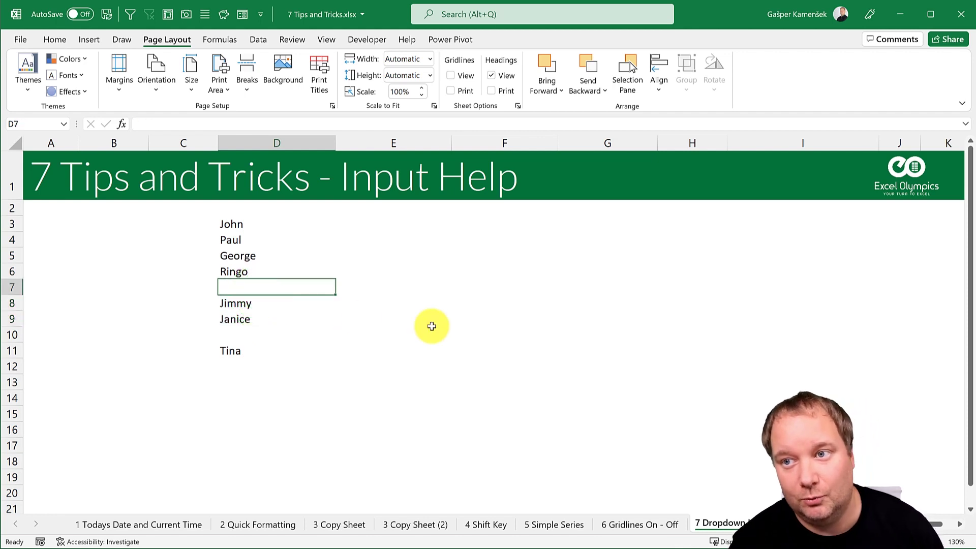
{"action": "key", "text": "alt+Down"}
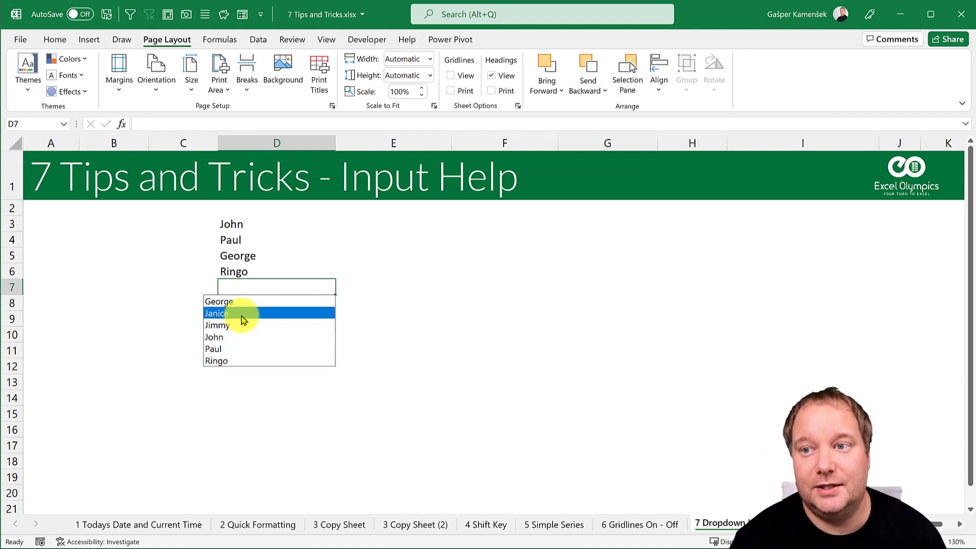
{"action": "left_click", "coordinate": [385, 313]}
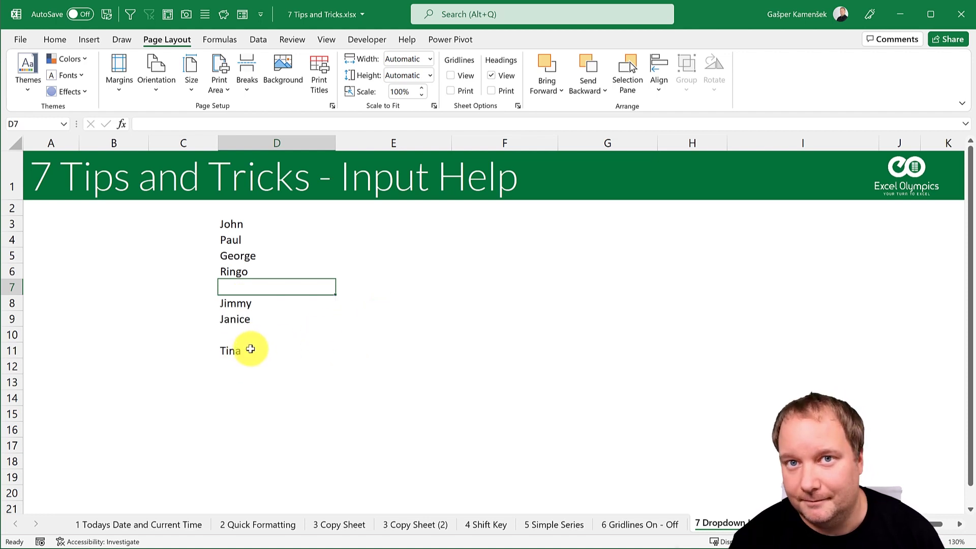
{"action": "key", "text": "alt+Down"}
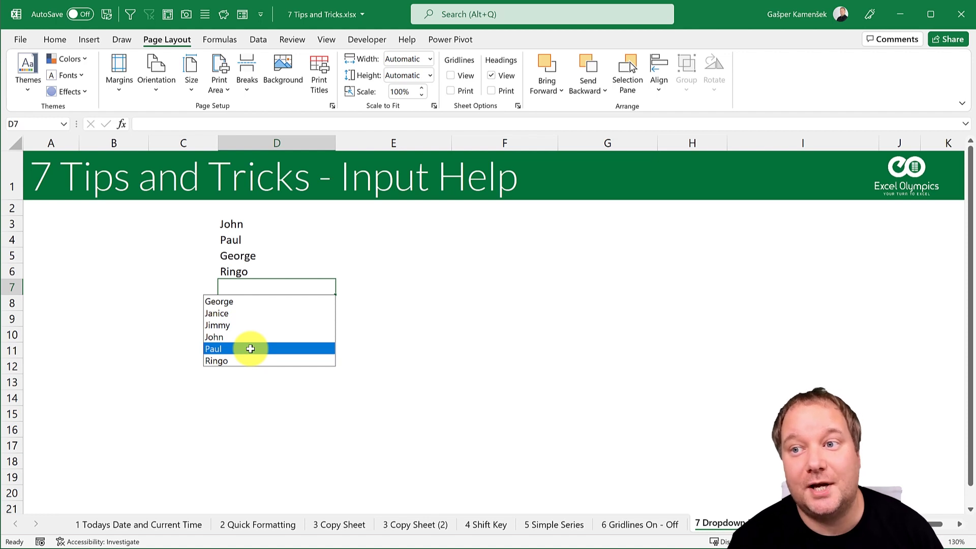
{"action": "key", "text": "Escape"}
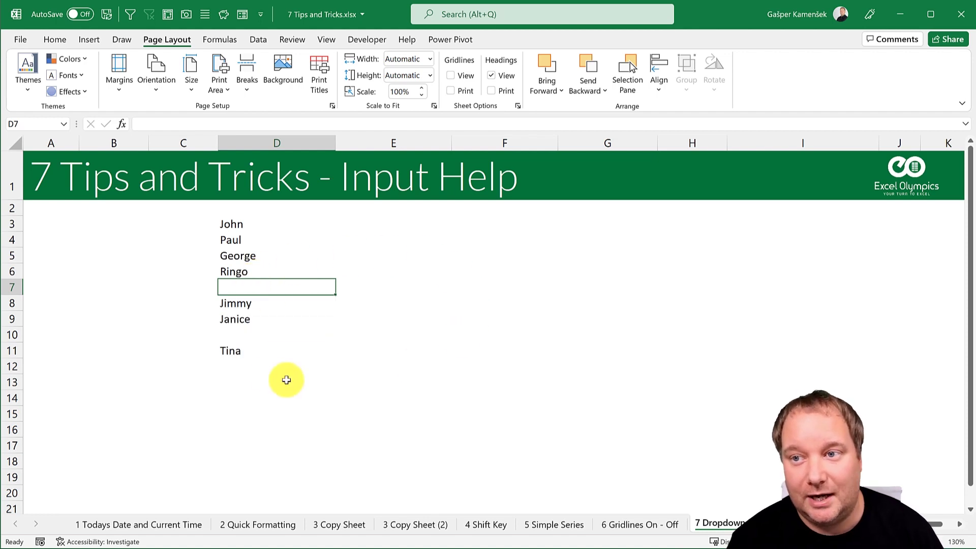
- Check which existing entries are offered for blank cell D10, leaving the cell empty
{"action": "left_click", "coordinate": [245, 334]}
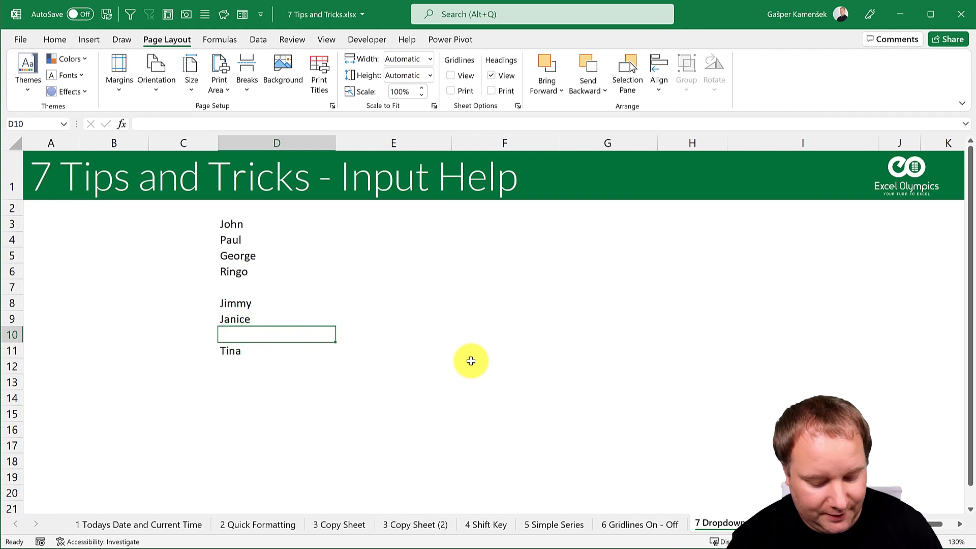
{"action": "key", "text": "alt+Down"}
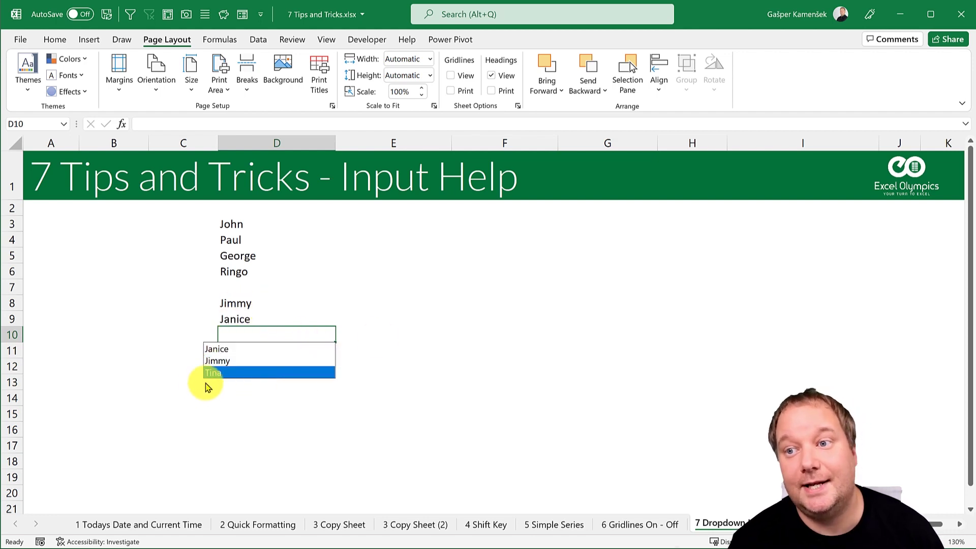
{"action": "key", "text": "Escape"}
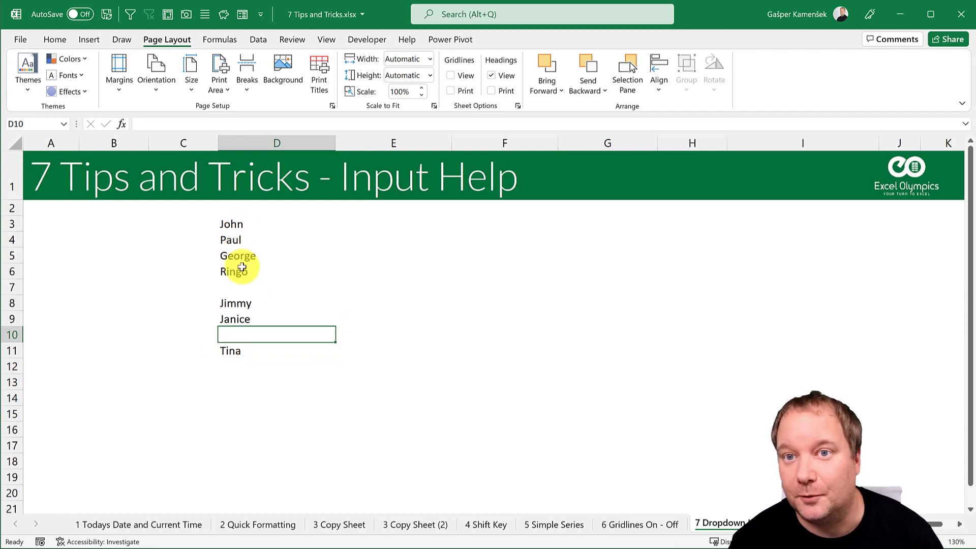
- Fill D7 from its list of existing column entries, choosing the same first name as in D8
{"action": "left_click", "coordinate": [240, 288]}
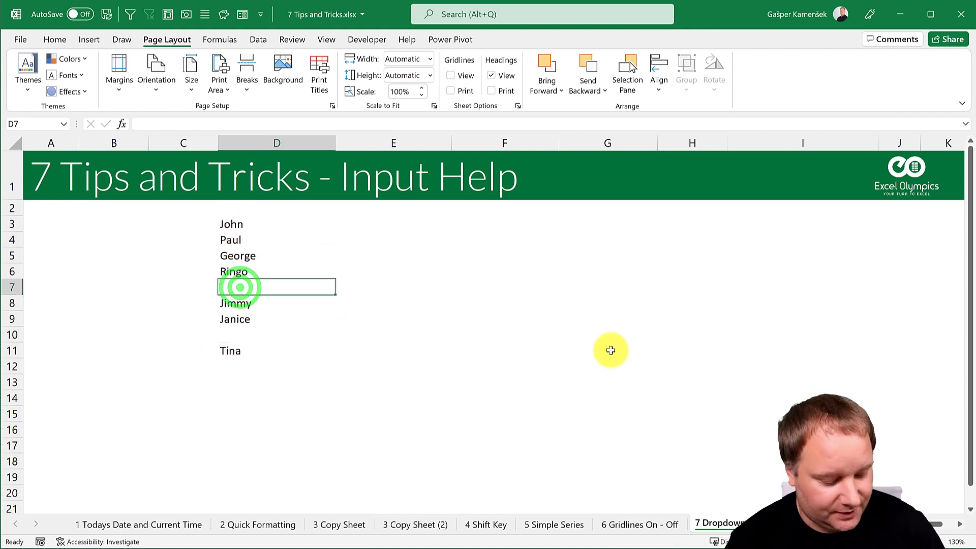
{"action": "key", "text": "alt+Down"}
{"action": "key", "text": "Down"}
{"action": "key", "text": "Down"}
{"action": "key", "text": "Down"}
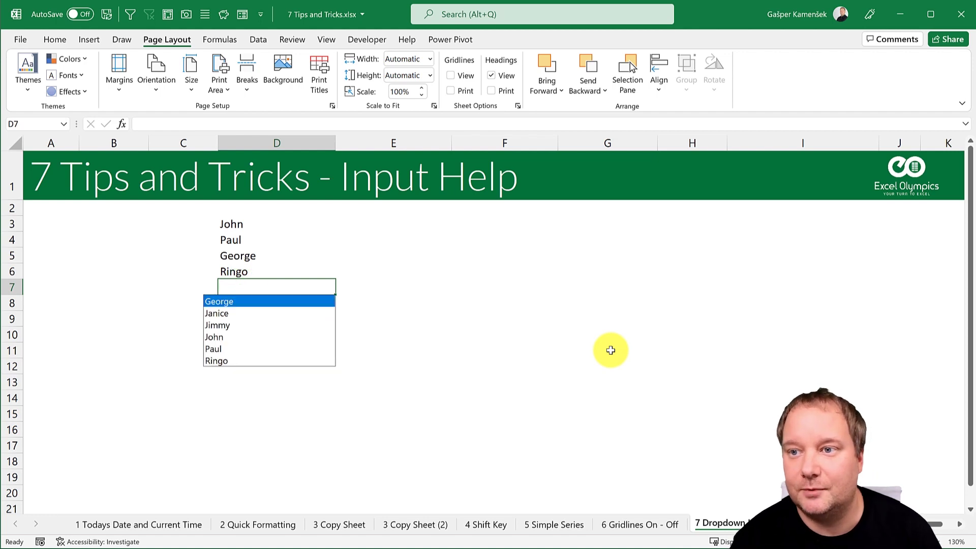
{"action": "key", "text": "Return"}
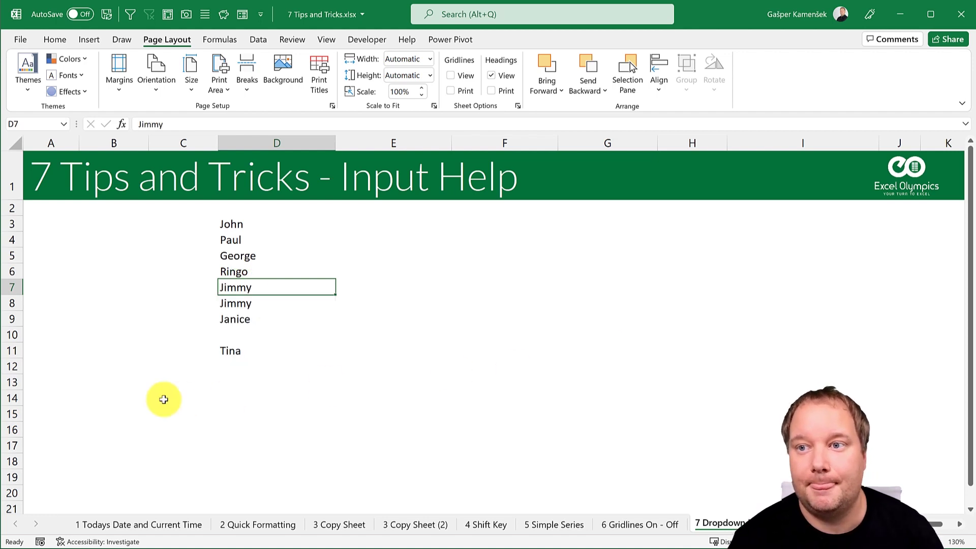
- Fill D10 from its list of existing column entries, choosing the same first name as in D3
{"action": "left_click", "coordinate": [258, 332]}
{"action": "key", "text": "alt+Down"}
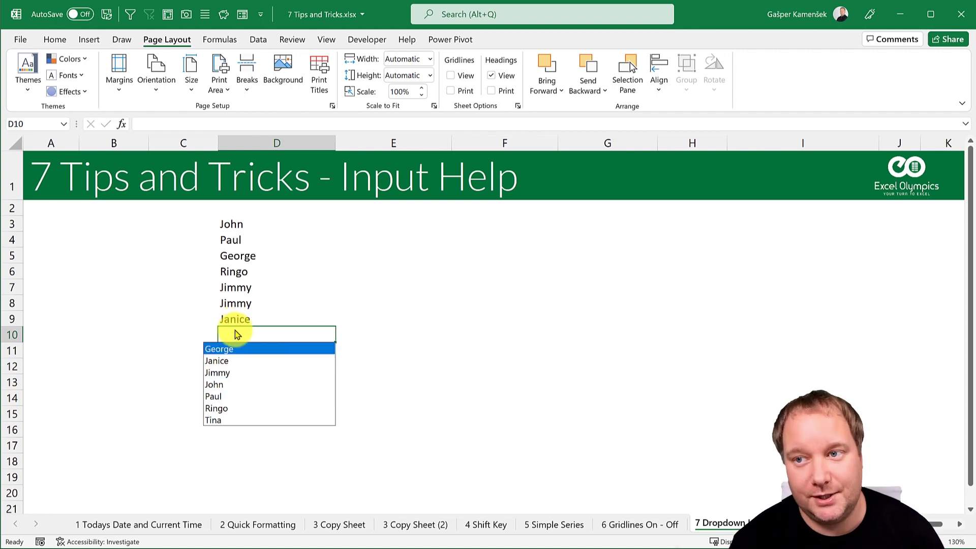
{"action": "left_click", "coordinate": [247, 385]}
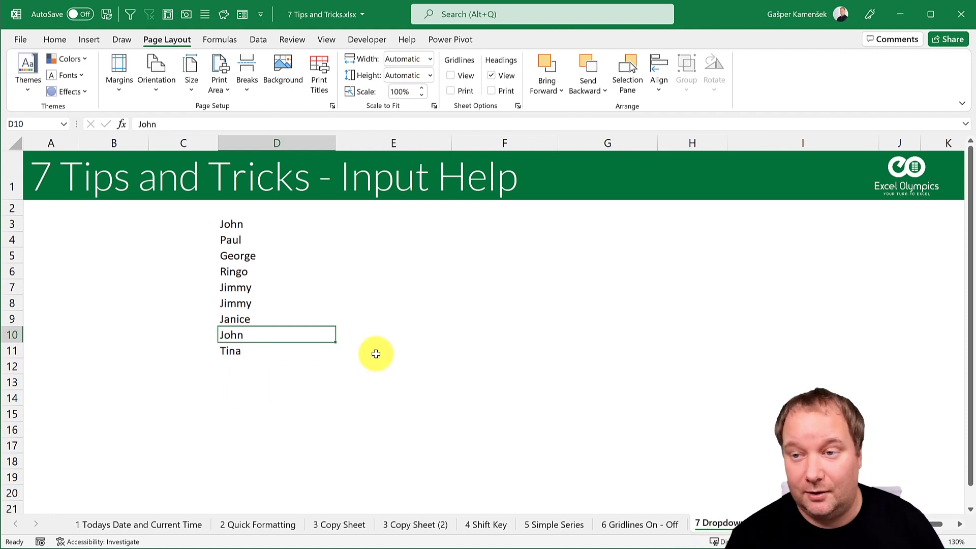
- Review the existing entries offered for D12, directly below the last name, without choosing one
{"action": "left_click", "coordinate": [245, 362]}
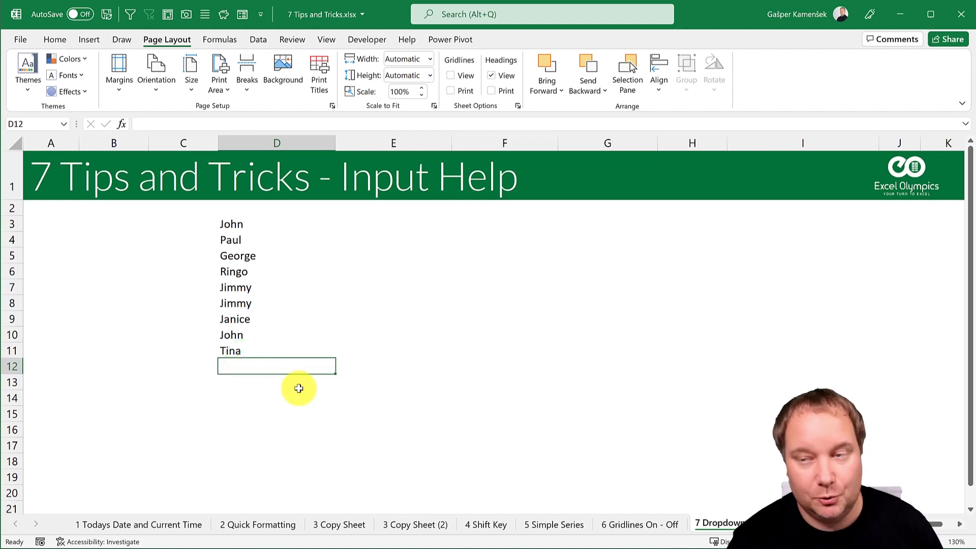
{"action": "key", "text": "alt+Down"}
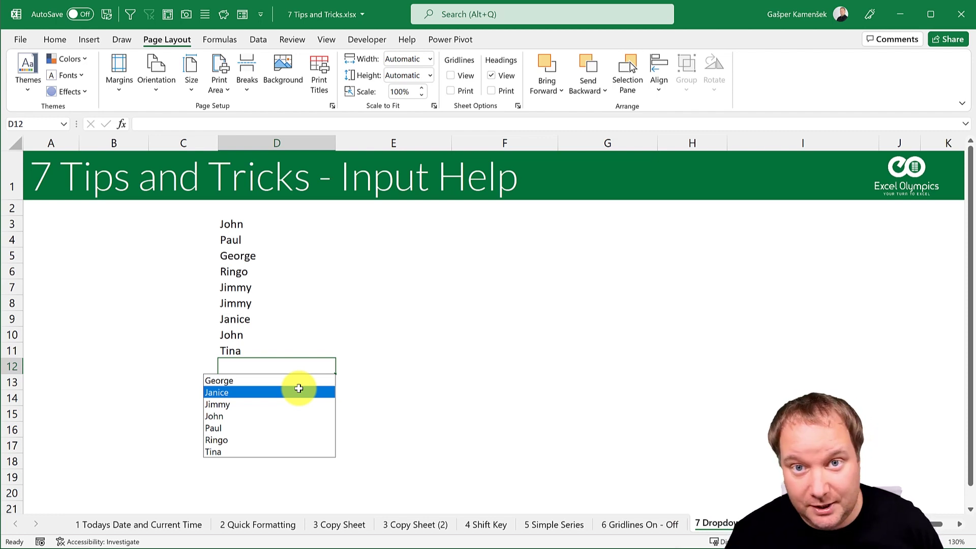
{"action": "left_click", "coordinate": [407, 216]}
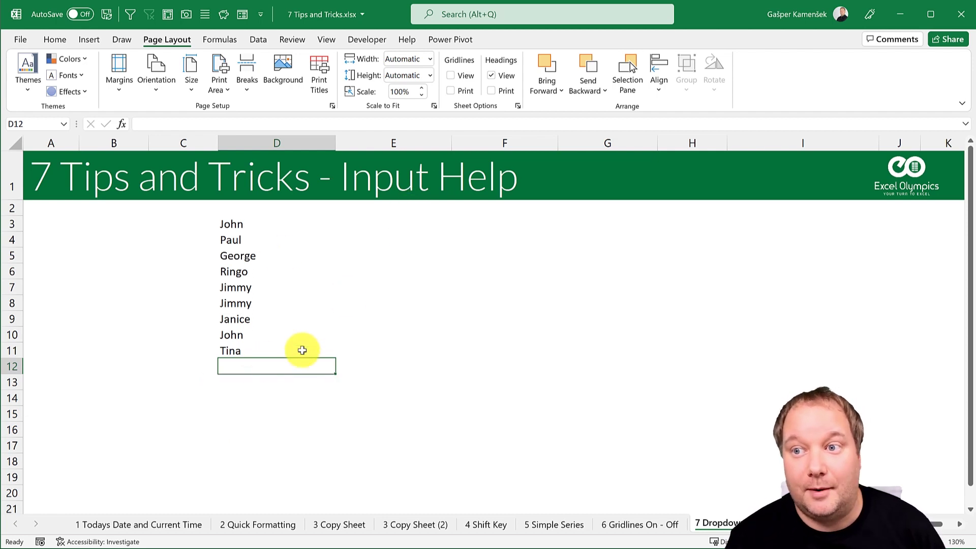
{"action": "key", "text": "alt+Down"}
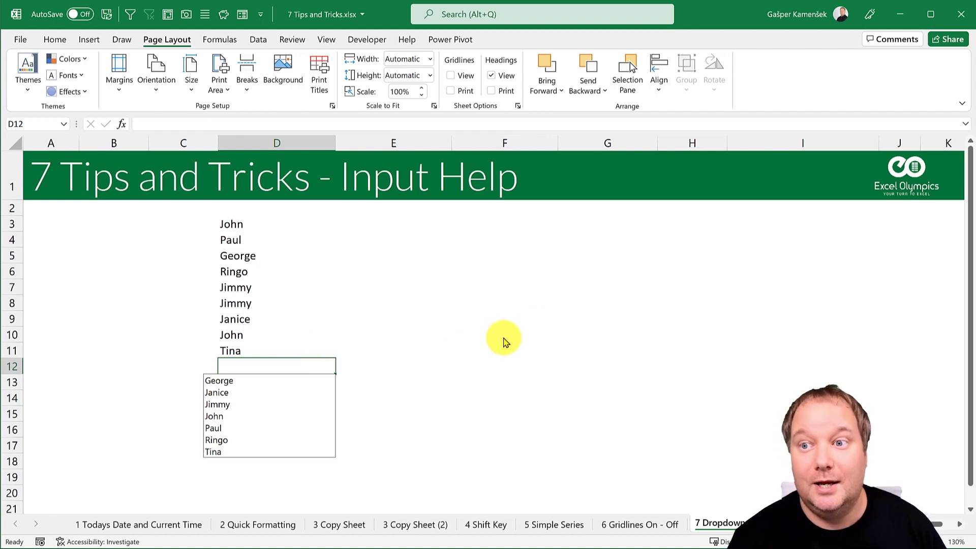
{"action": "left_click", "coordinate": [444, 356]}
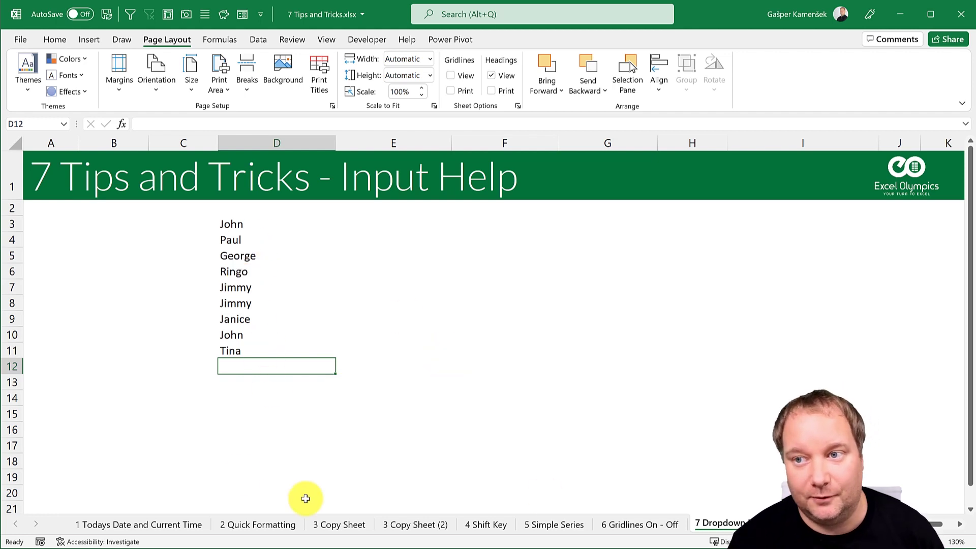
- Check the entry list for D15, separated from the names by blank cells, and return to D12
{"action": "left_click", "coordinate": [268, 407]}
{"action": "key", "text": "alt+Down"}
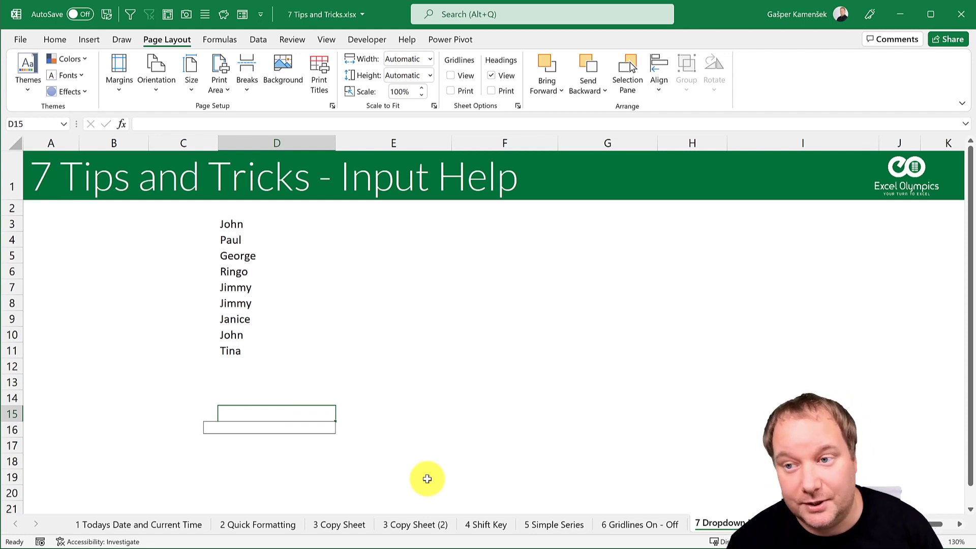
{"action": "left_click", "coordinate": [249, 364]}
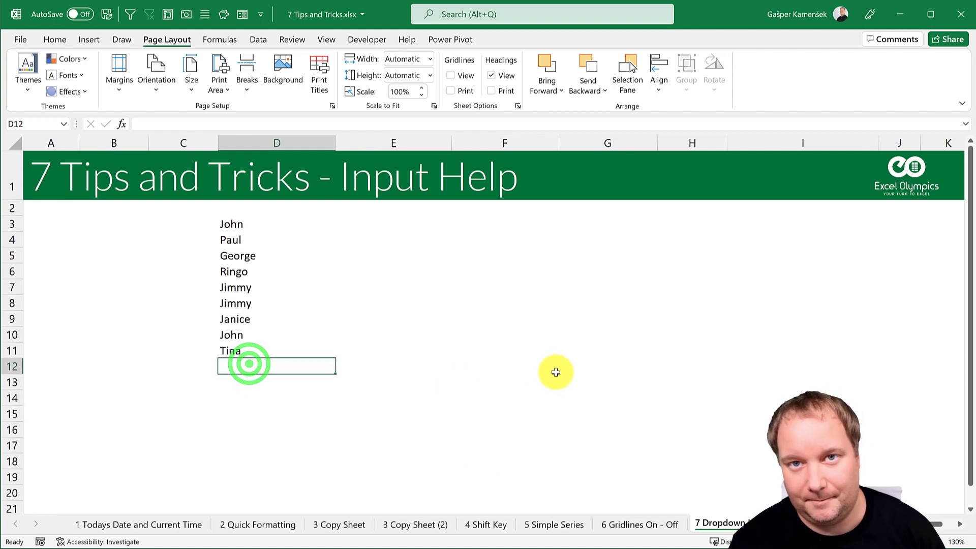